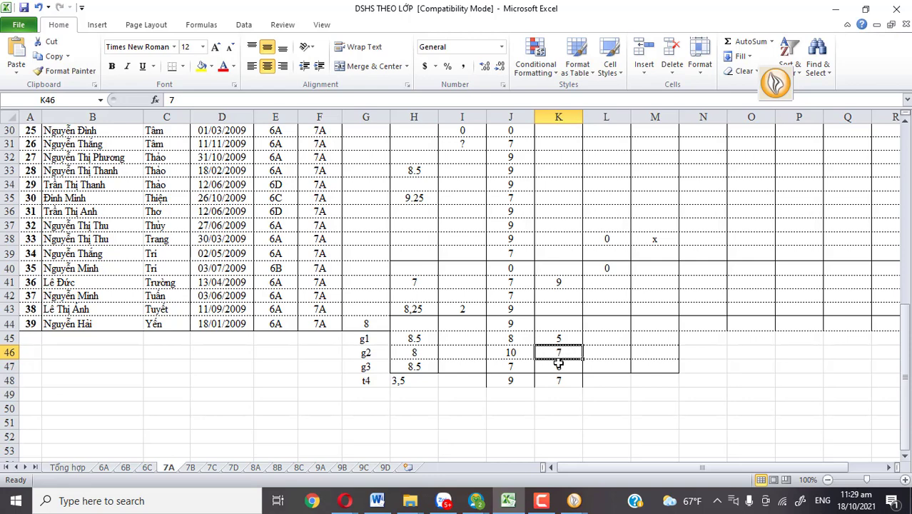
Change the g3 group's mark in cell K47 to 8-.
left_click(559, 368)
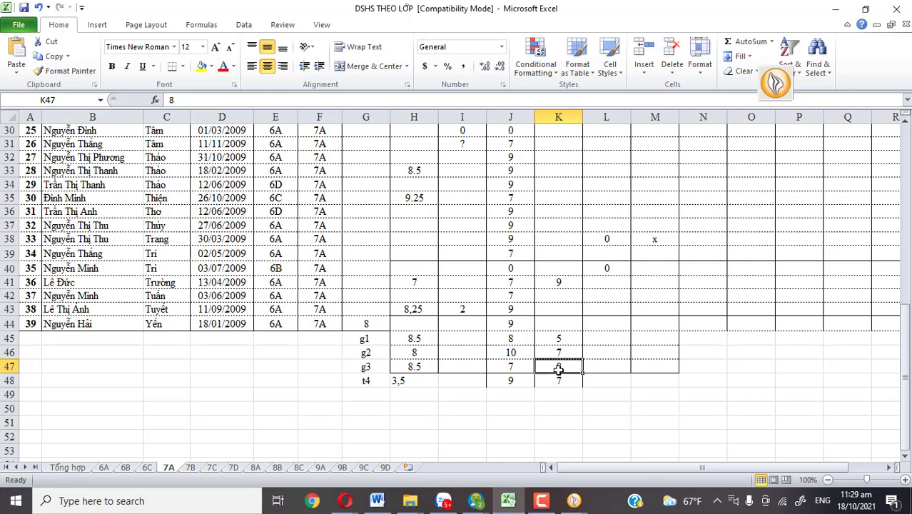
left_click(555, 342)
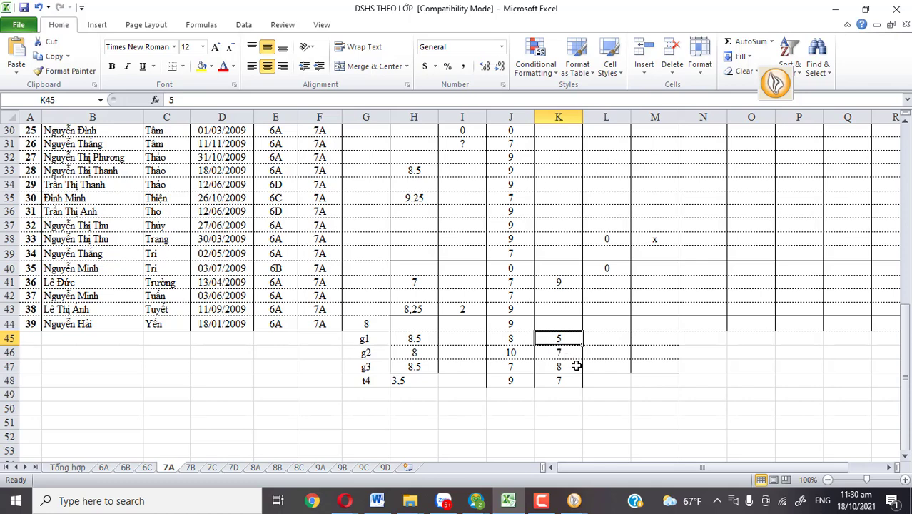
left_click(567, 366)
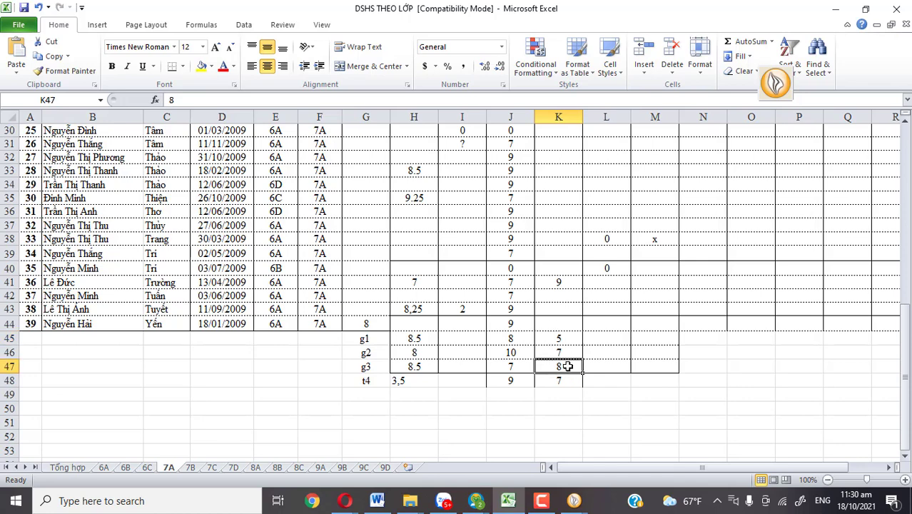
left_click(193, 99)
type("-")
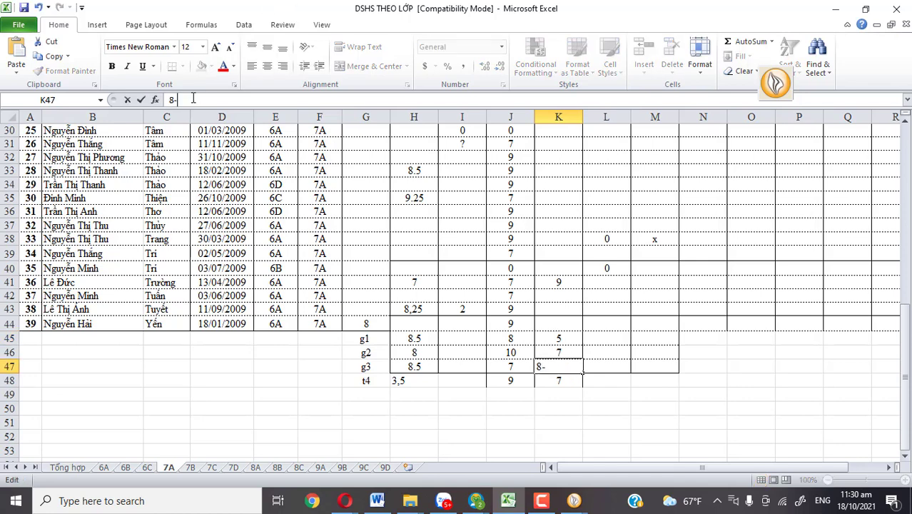
left_click(565, 379)
Return to the head of the 7A class list and check the first students' tuần 3 entries.
left_click(579, 143)
key("Up")
key("Up")
key("Up")
key("Up")
key("Up")
key("Up")
key("Up")
key("Up")
key("Up")
key("Up")
key("Up")
key("Up")
key("Up")
key("Up")
key("Up")
key("Up")
key("Up")
key("Up")
key("Up")
key("Up")
key("Up")
key("Up")
key("Up")
key("Up")
key("Down")
key("Down")
key("Down")
key("Down")
key("Down")
key("Down")
key("Down")
key("Down")
key("Up")
key("Up")
key("Up")
key("Down")
key("Down")
key("Up")
key("Up")
key("Down")
key("Down")
key("Down")
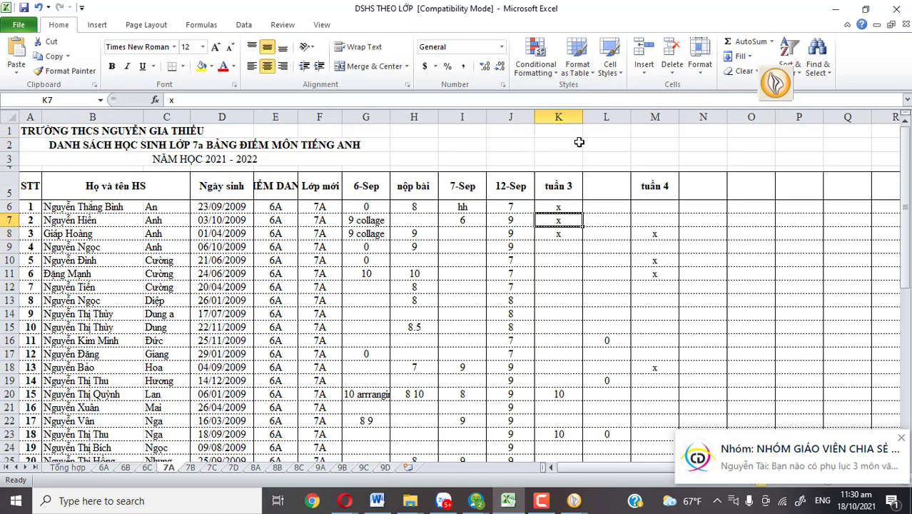
key("Up")
key("Up")
key("Up")
key("Down")
key("Down")
key("Up")
key("Up")
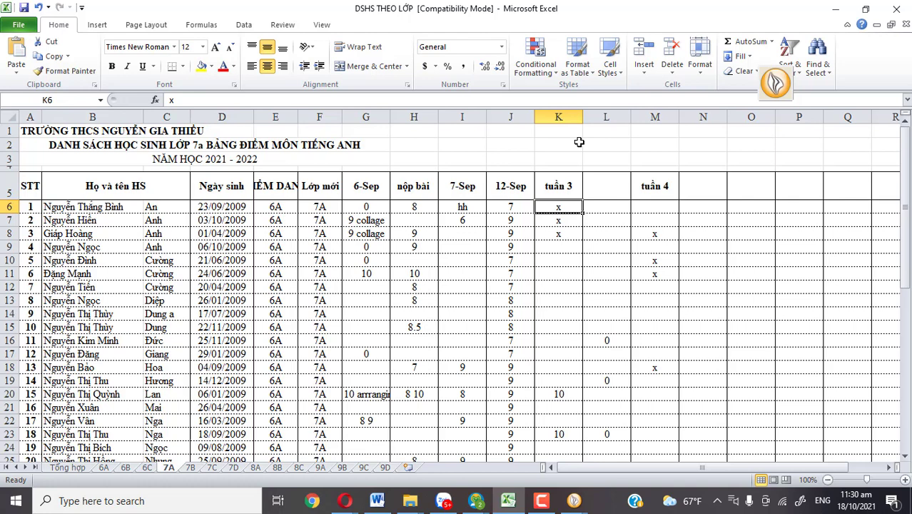
Enter the tuần 4 marks 8, 7 and 5 for students 1 to 3 in cells M6 to M8.
key("Right")
key("Right")
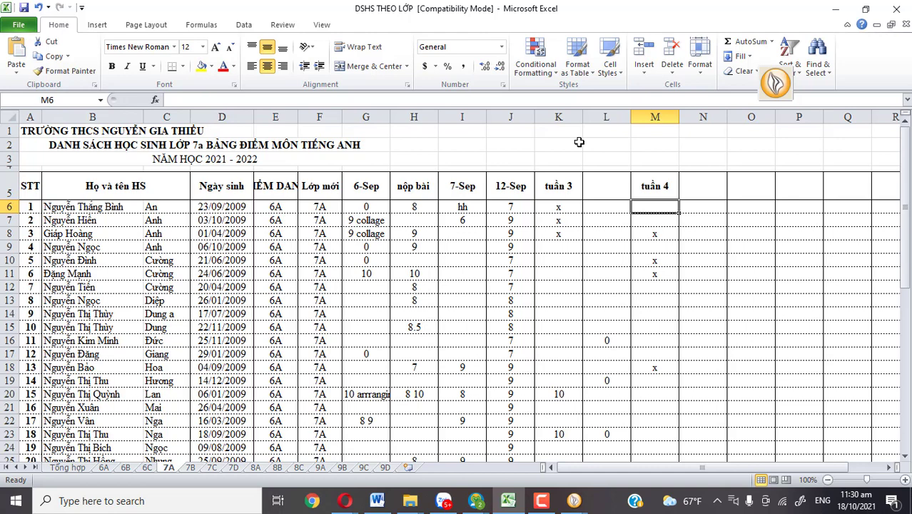
type("8")
key("Return")
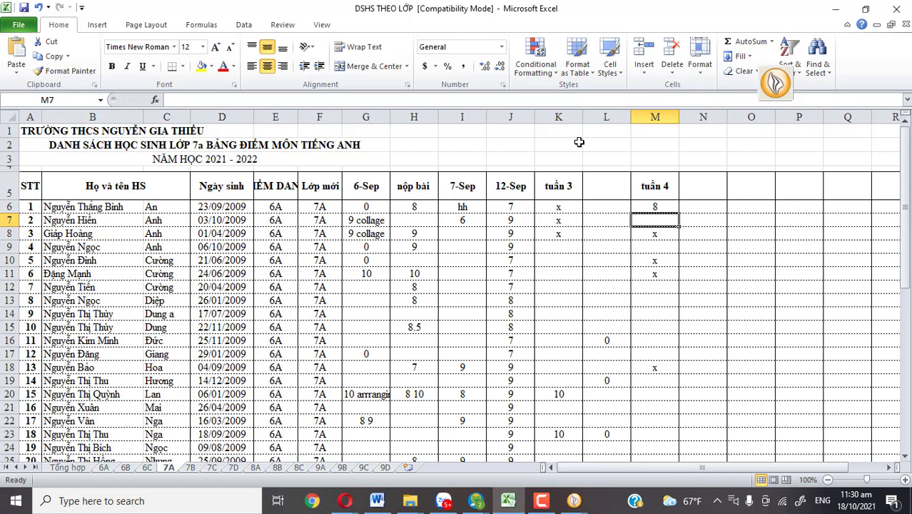
type("7")
key("Return")
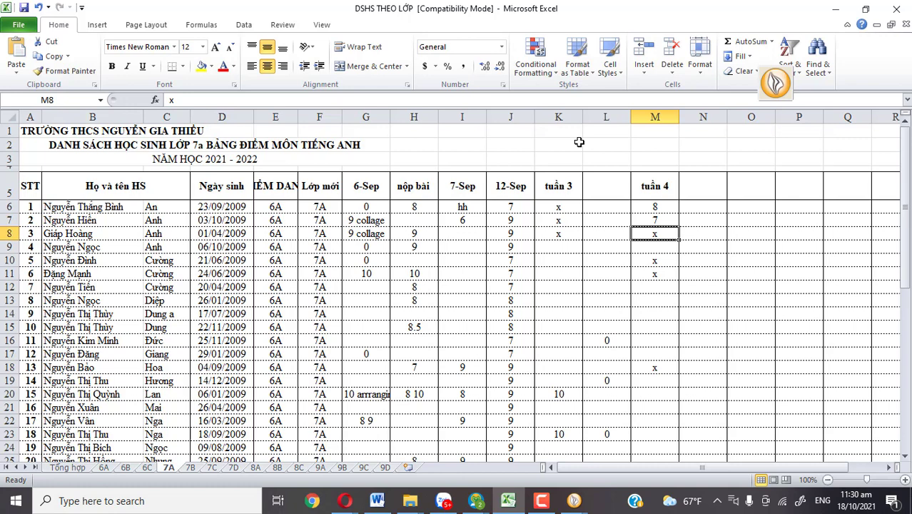
type("5")
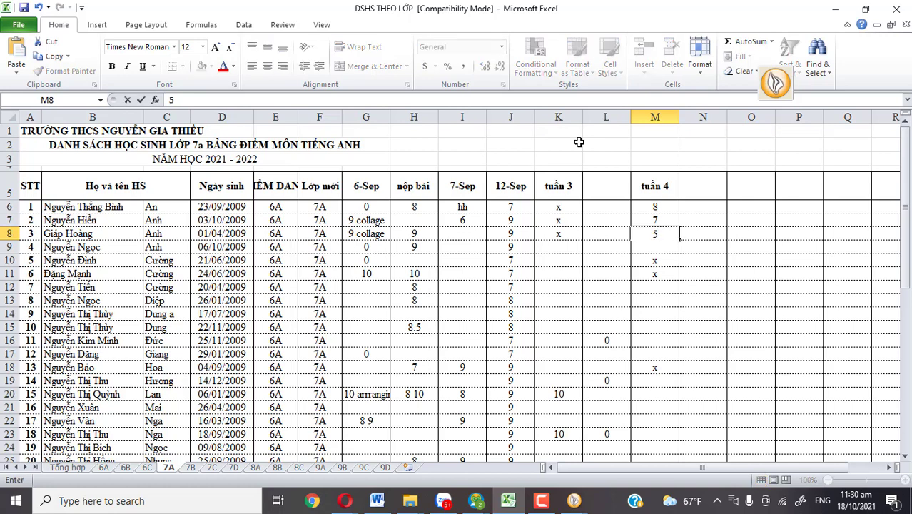
key("Return")
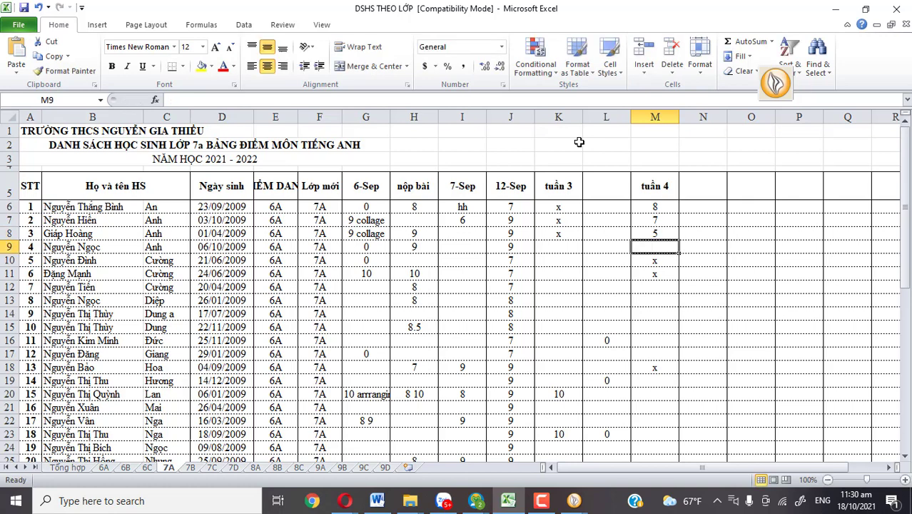
key("Up")
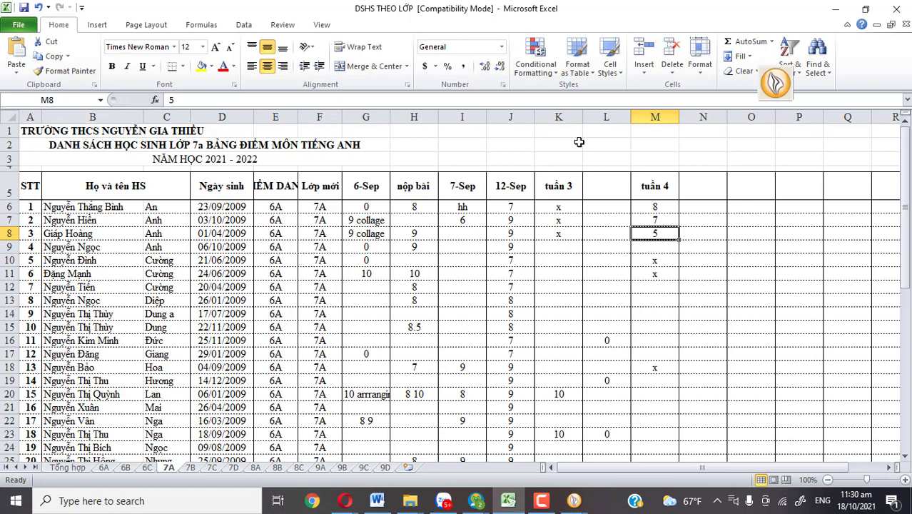
key("Down")
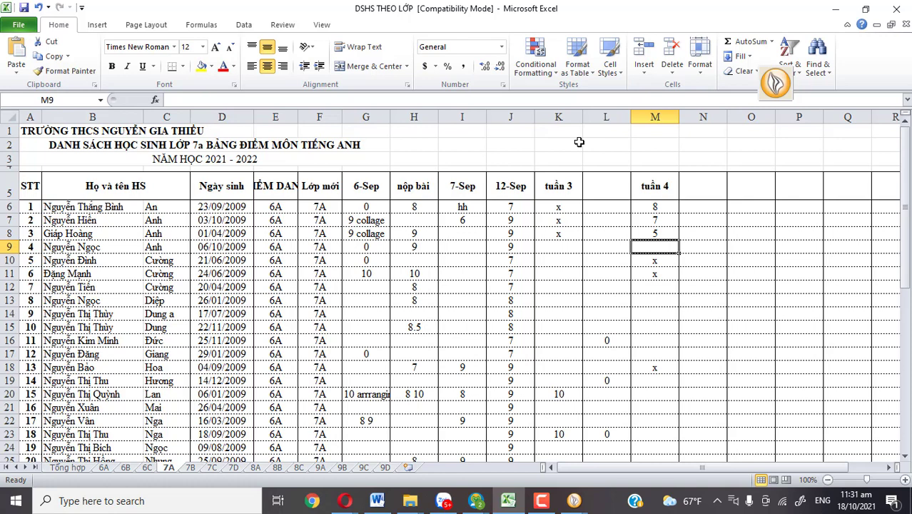
Enter the tuần 4 marks 7, 5 and 5 for students 4 to 6 in cells M9 to M11.
type("7")
key("Return")
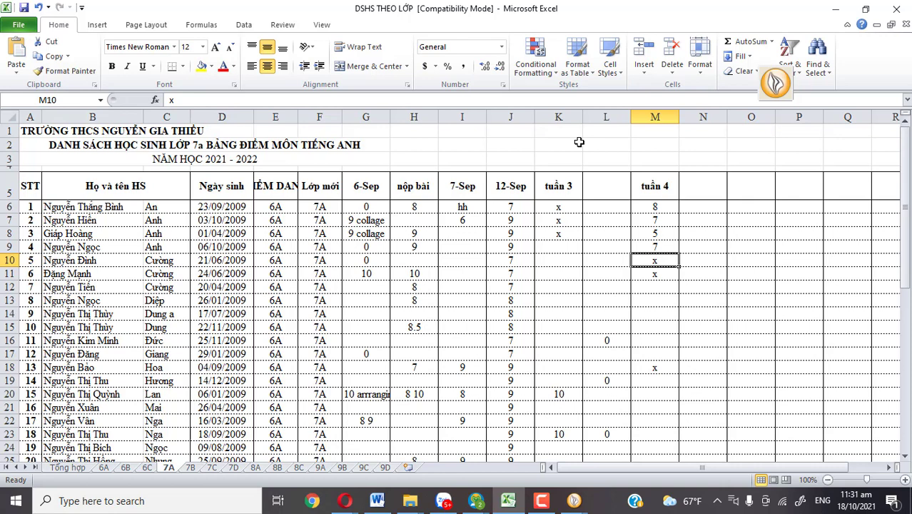
type("5")
key("Return")
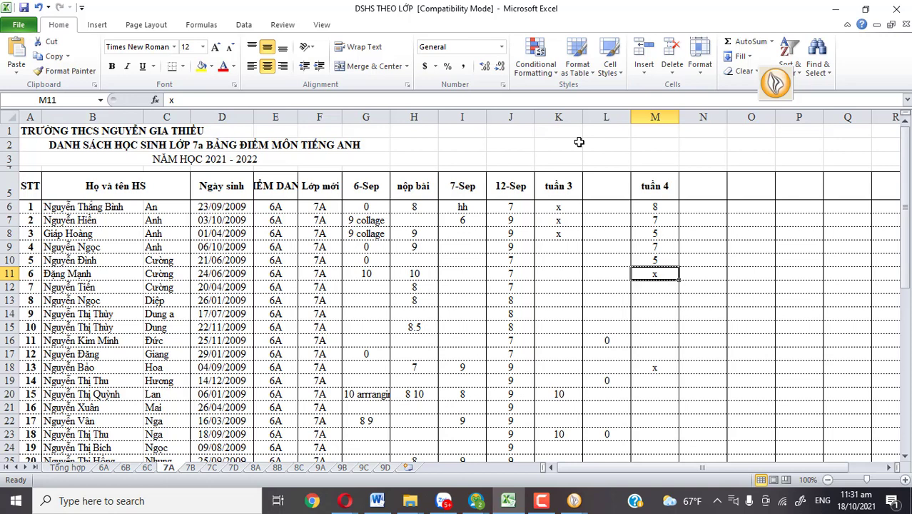
type("5")
key("Return")
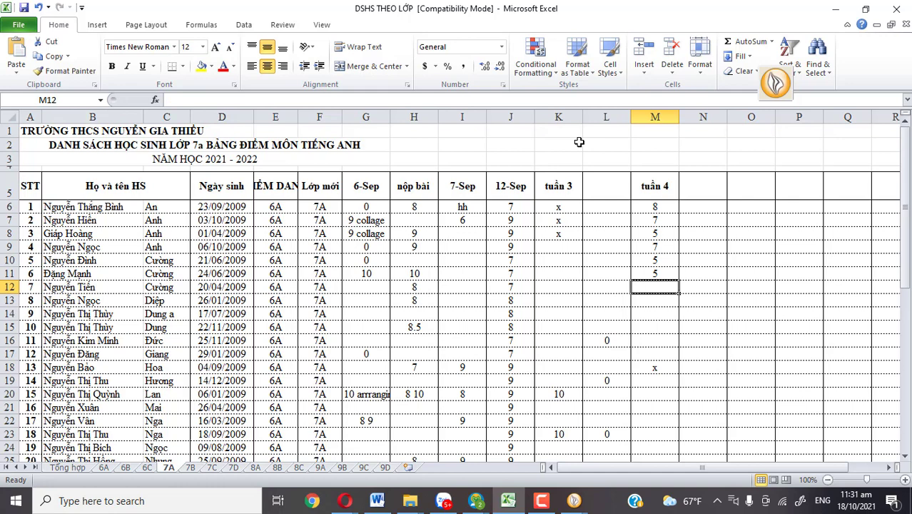
Enter the tuần 4 marks 5, 7, 7 and 5 for students 7 to 10 in cells M12 to M15.
type("5")
key("Return")
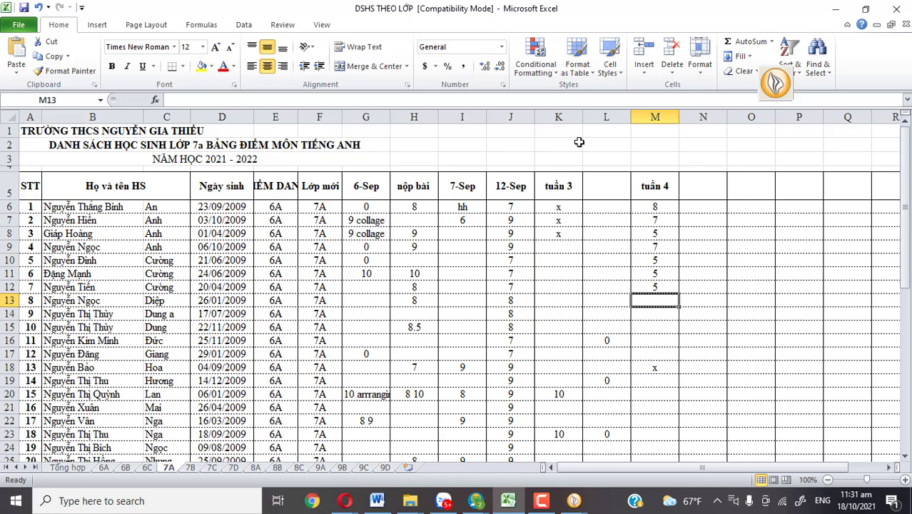
type("7")
key("Return")
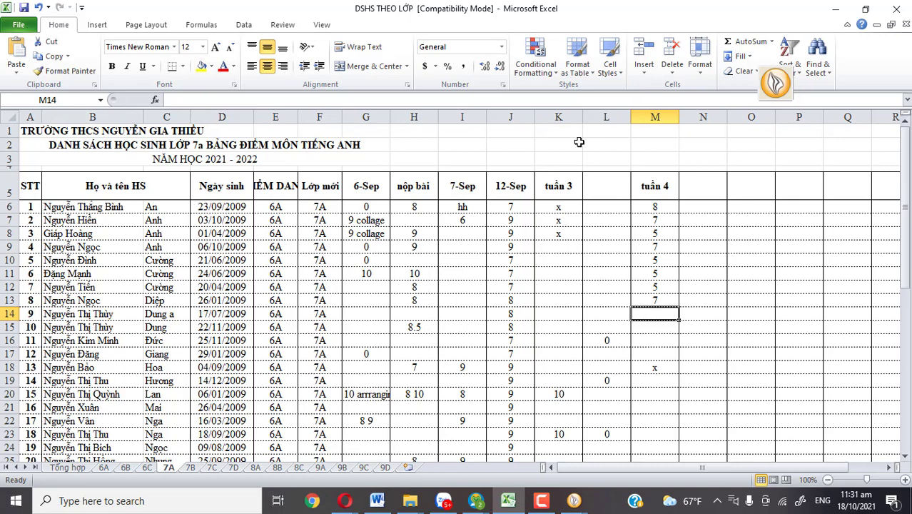
type("7")
key("Return")
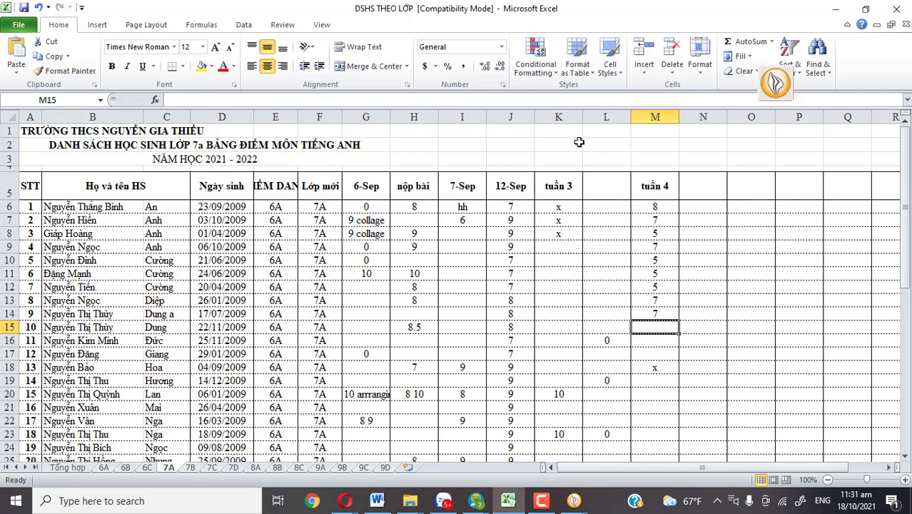
type("5")
key("Return")
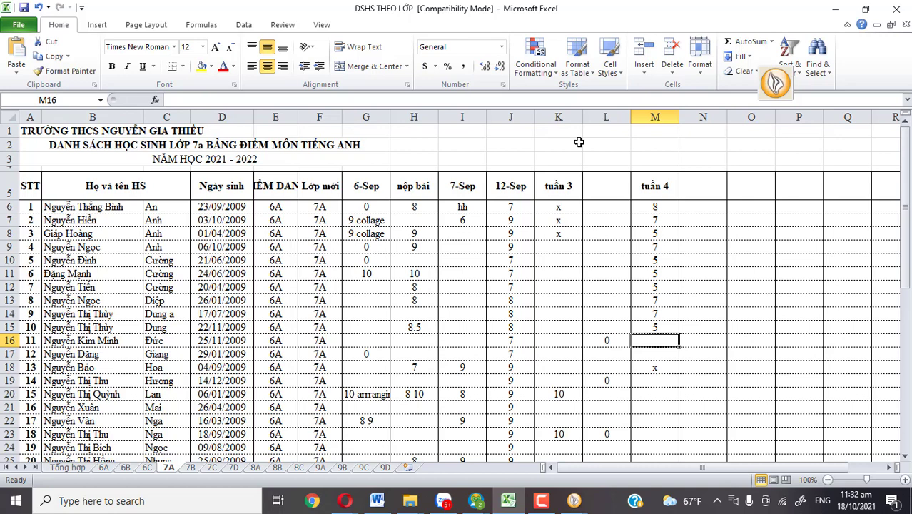
type("6")
key("Return")
key("ctrl+z")
type("7")
key("BackSpace")
type("8")
key("BackSpace")
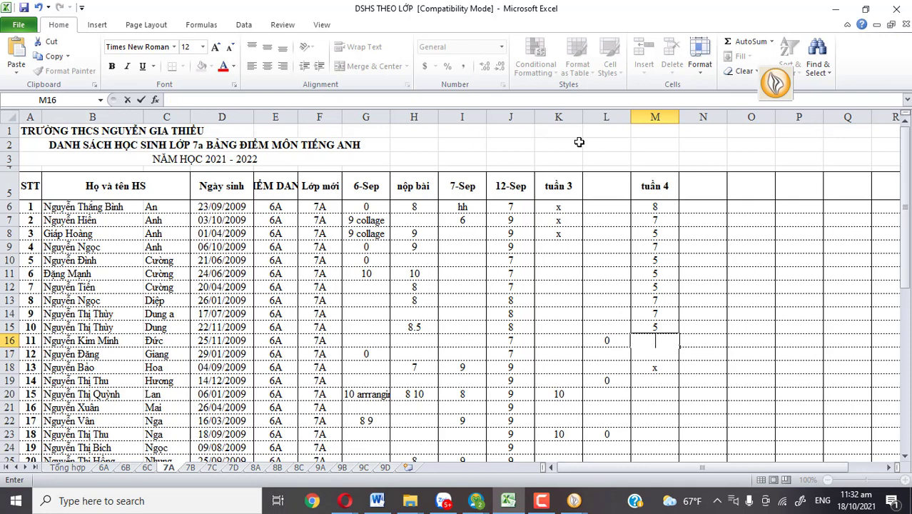
Enter a tuần 4 mark of 7 for each of students 11 to 13 in cells M16 to M18.
type("7")
key("Return")
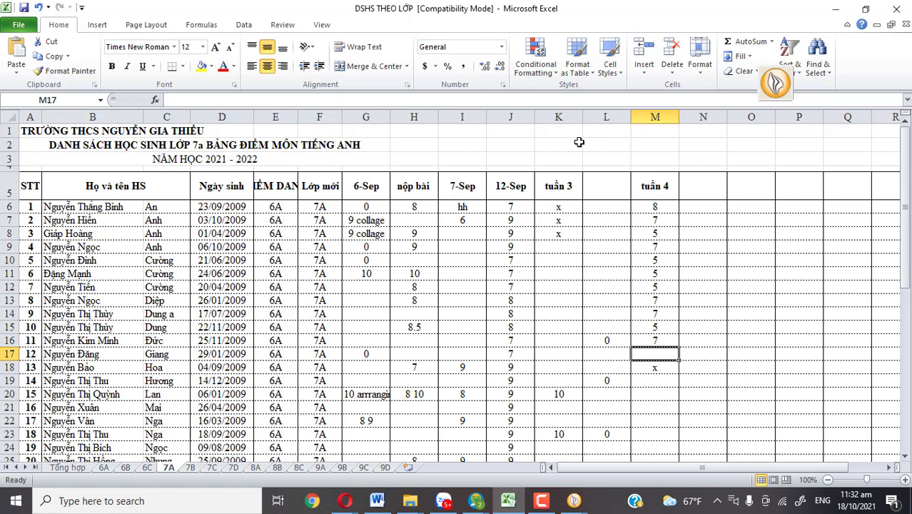
type("7")
key("Return")
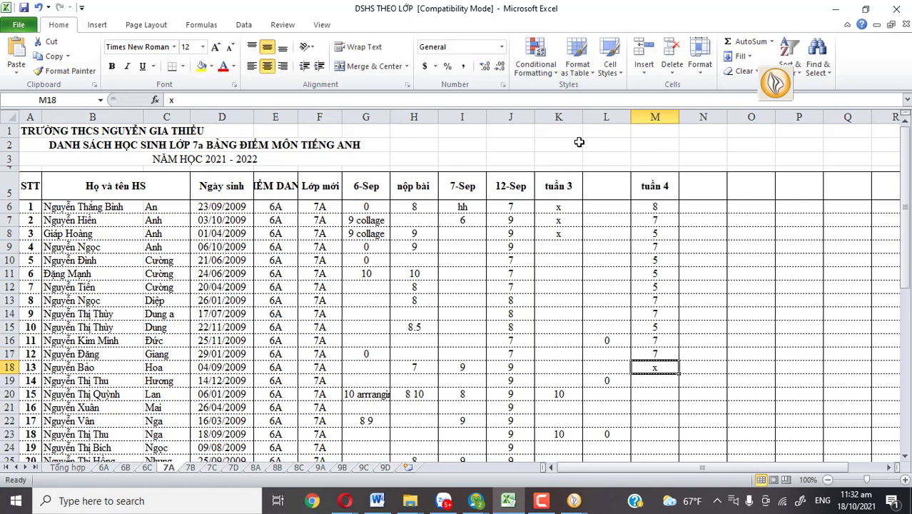
type("7")
key("Return")
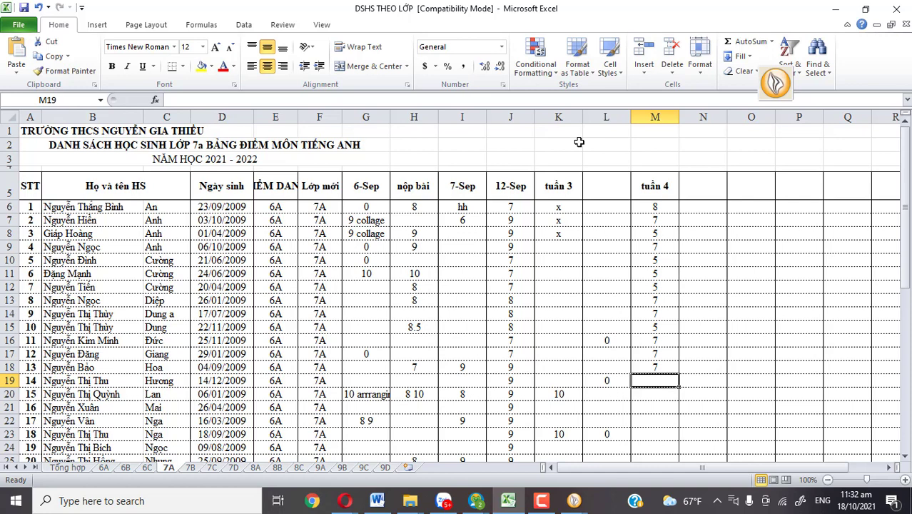
Give student 14 a tuần 4 mark of 5 in cell M19.
type("0")
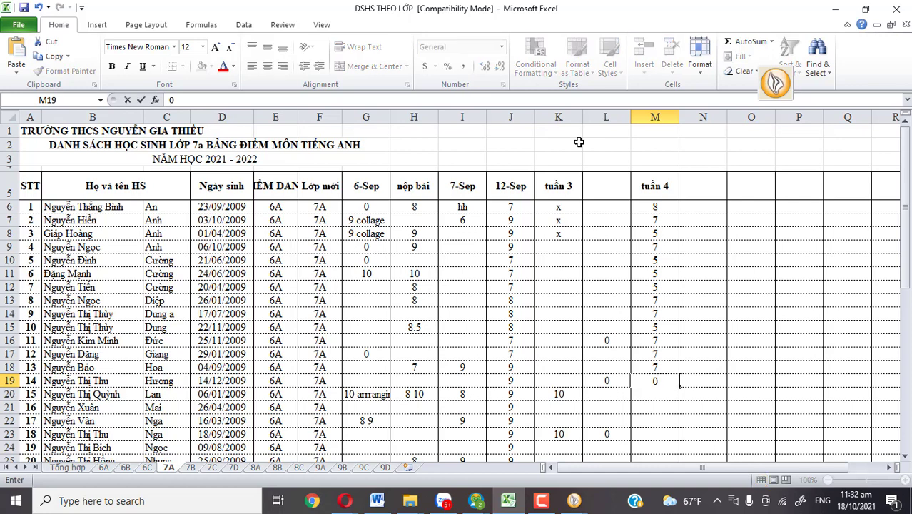
key("Return")
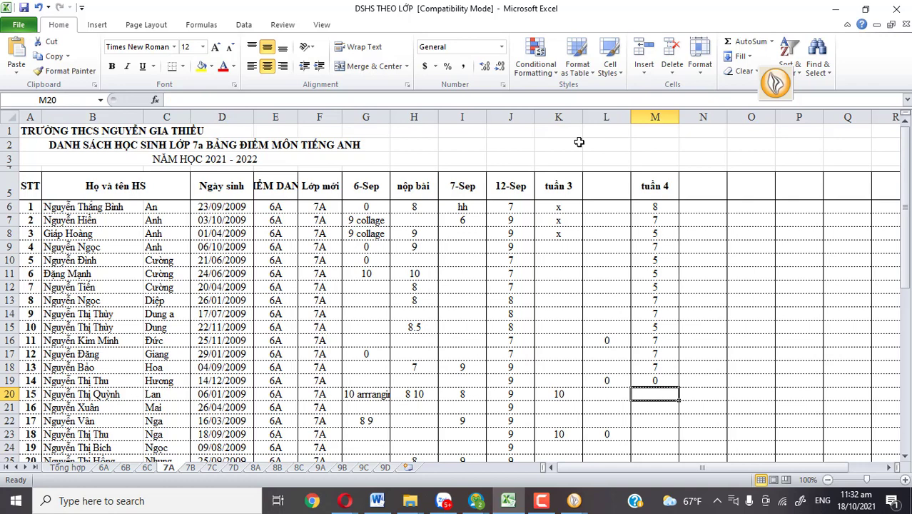
key("Up")
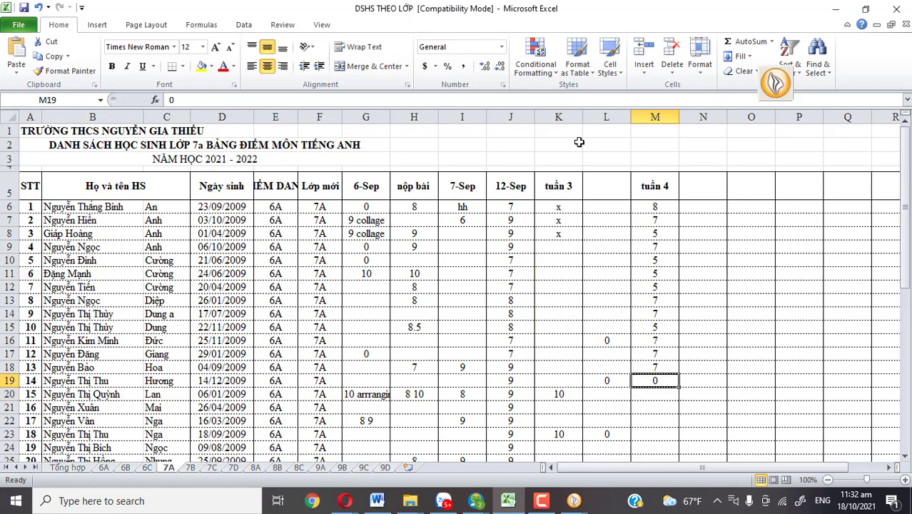
type("5")
key("Return")
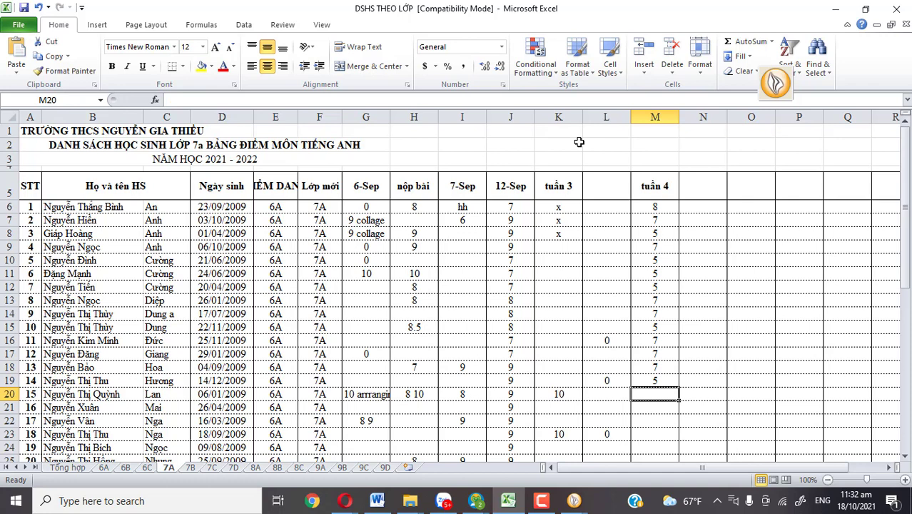
type("8")
key("BackSpace")
type("7")
key("Tab")
key("Down")
key("Left")
key("Up")
type("8")
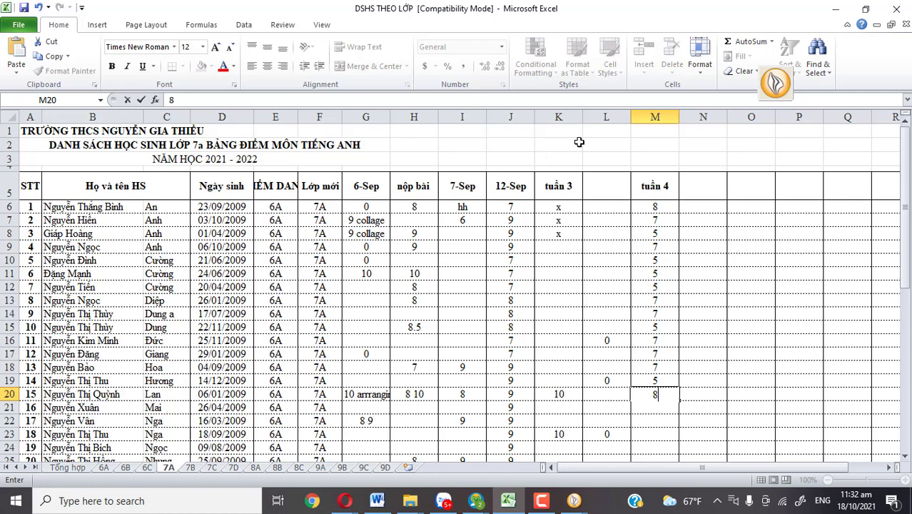
key("BackSpace")
Give student 15 a tuần 4 mark of 9 in cell M20 and dismiss the Google Drive notification.
type("9")
key("Return")
key("Up")
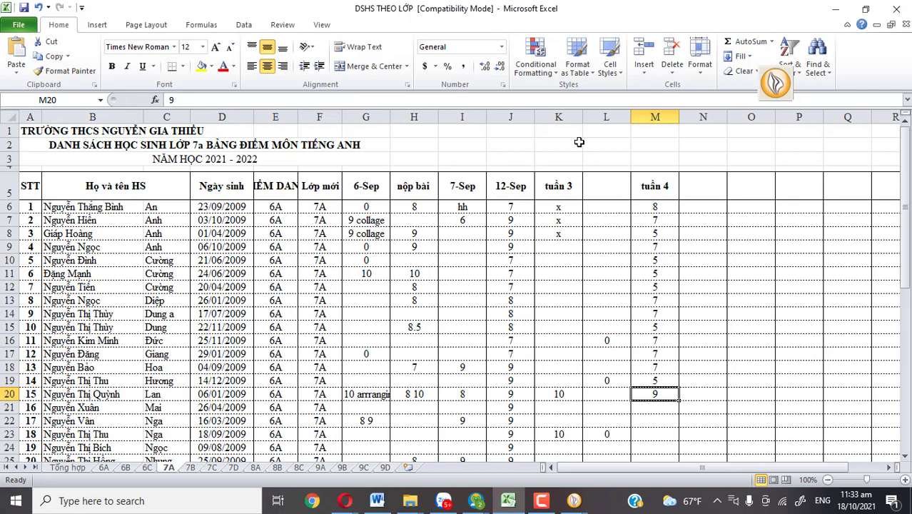
key("Down")
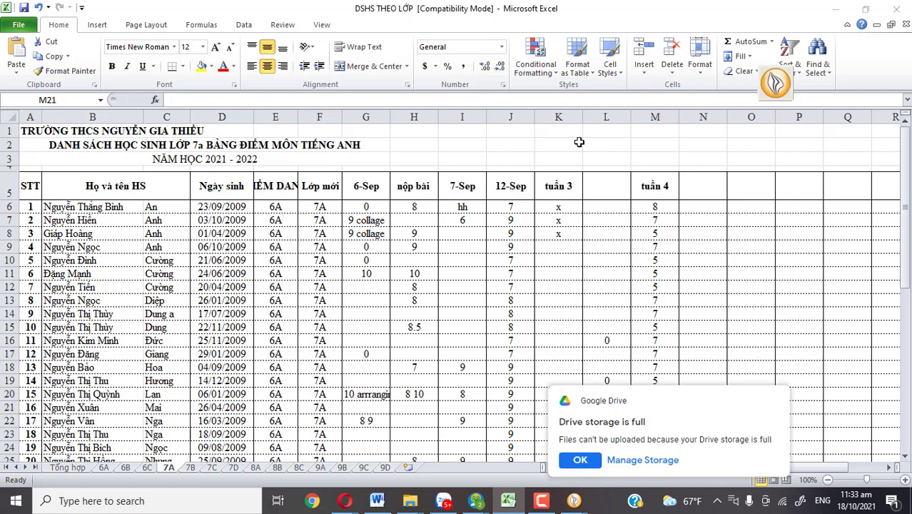
left_click(769, 405)
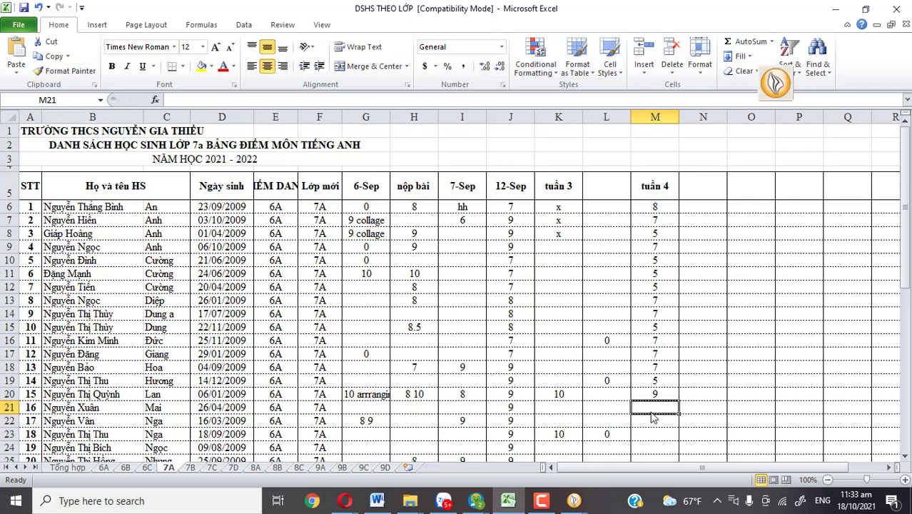
Enter the tuần 4 marks 5, 7 and 7 for students 16 to 18 in cells M21 to M23.
type("5")
key("Return")
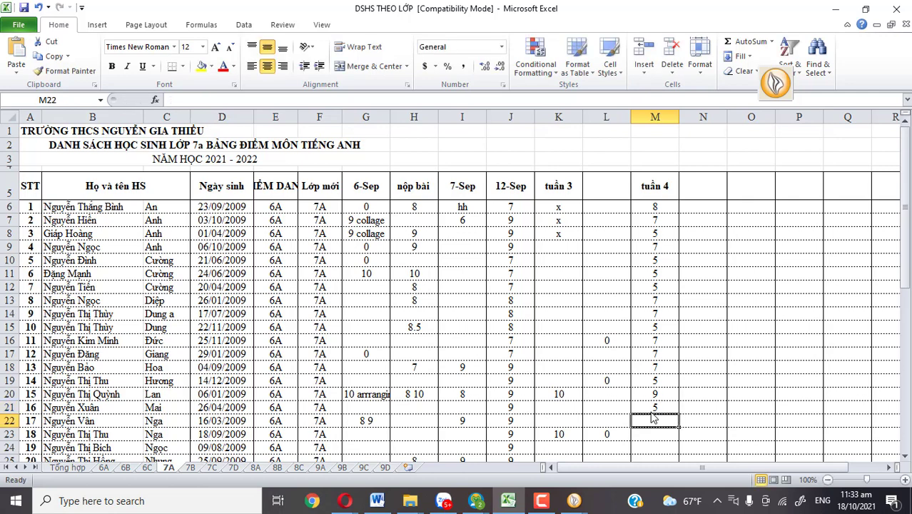
type("7")
key("Return")
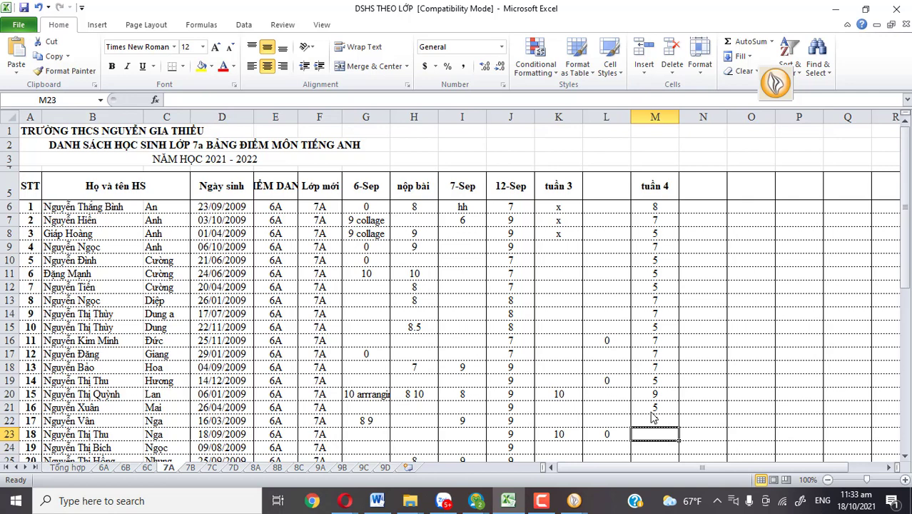
type("7")
key("Return")
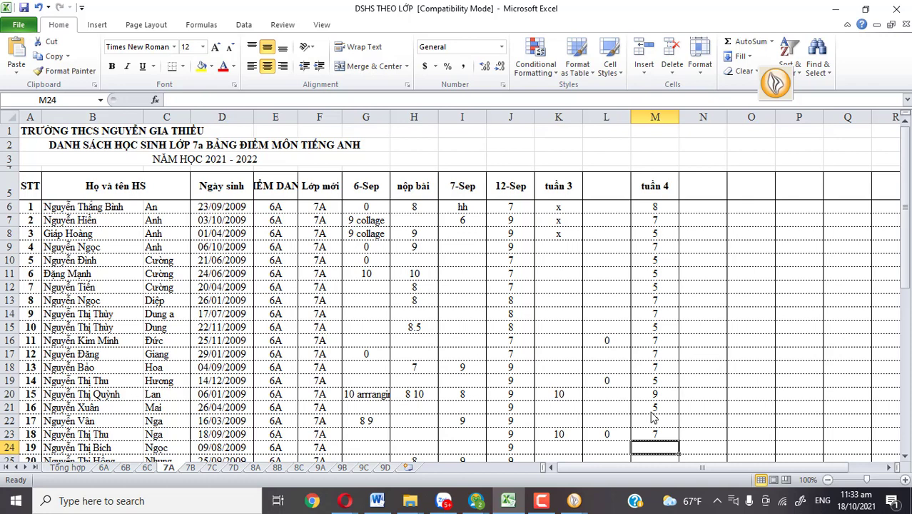
Enter the tuần 4 marks 8, 7 and 7 for students 19 to 21 in cells M24 to M26.
type("8")
key("Return")
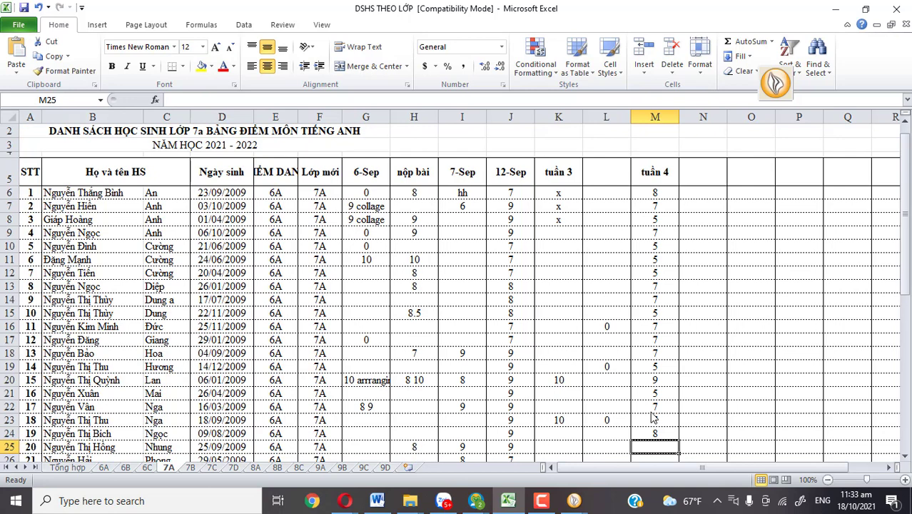
type("7")
key("Return")
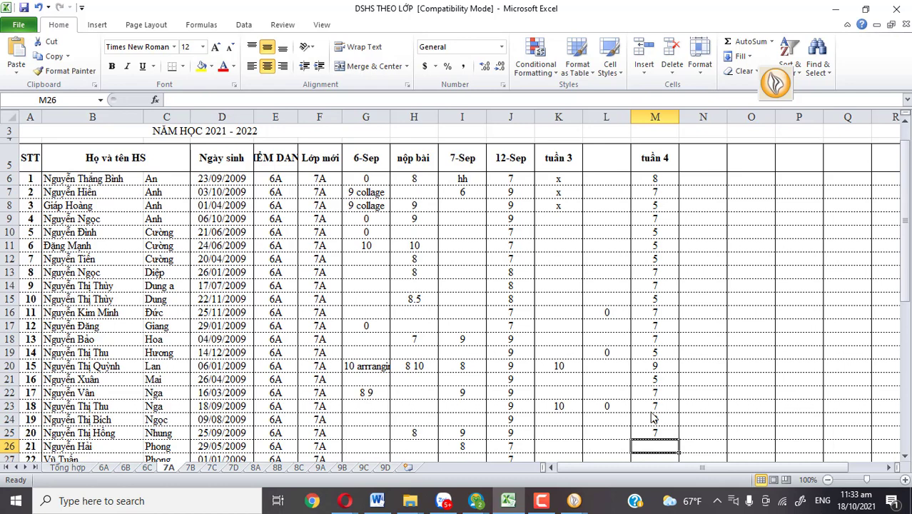
type("7")
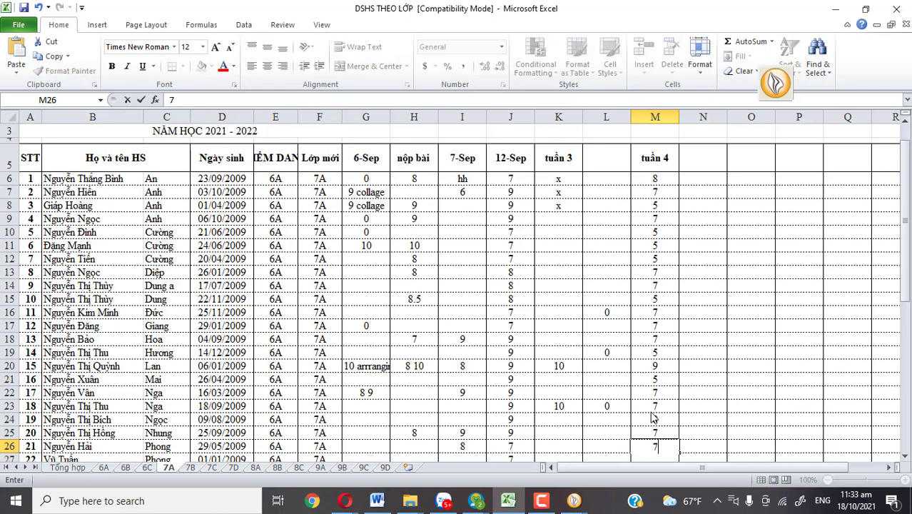
key("Return")
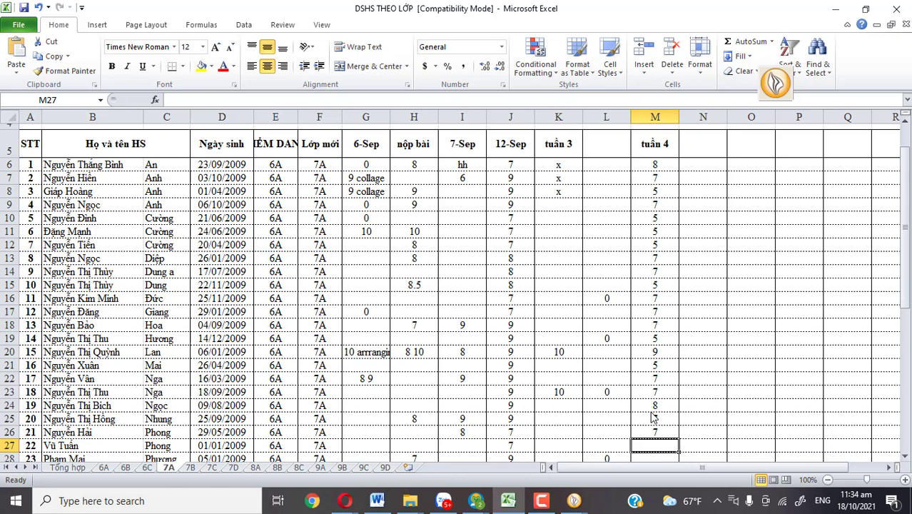
Give students 22 and 23 a tuần 4 mark of 7 each in cells M27 and M28.
type("7")
key("Return")
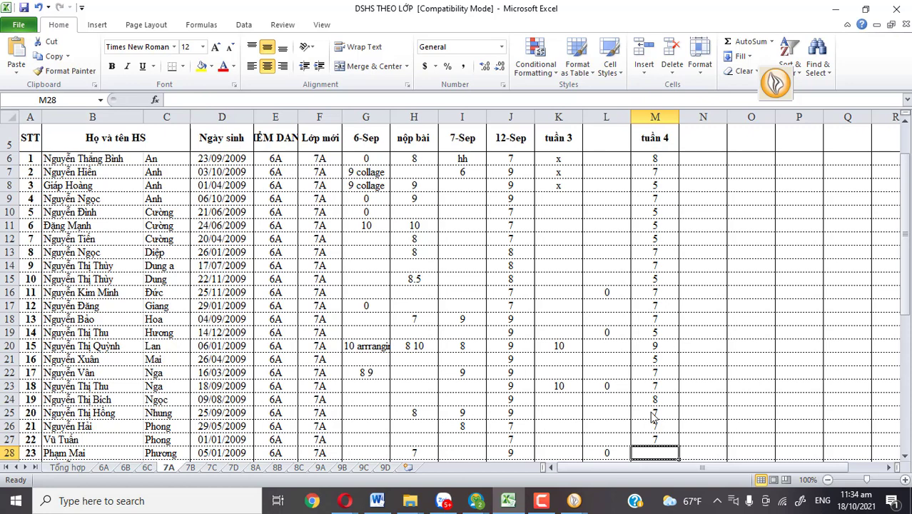
key("Return")
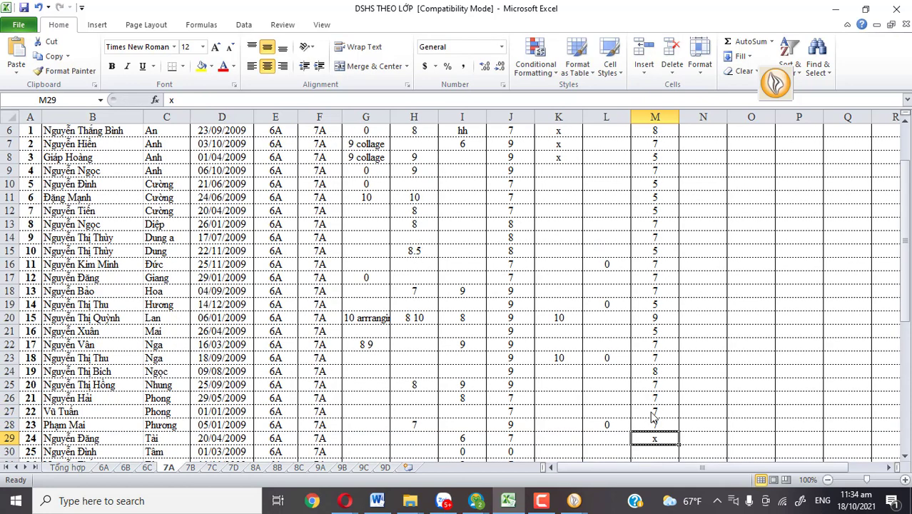
key("Up")
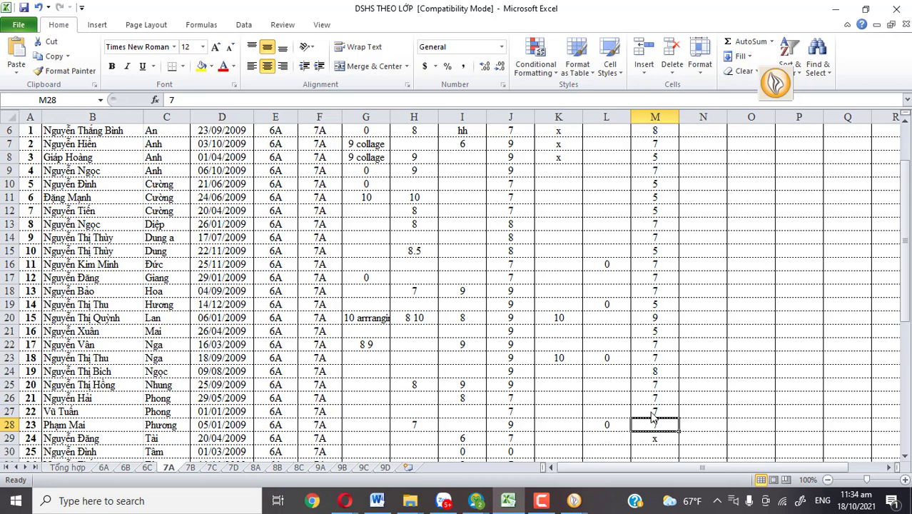
key("Down")
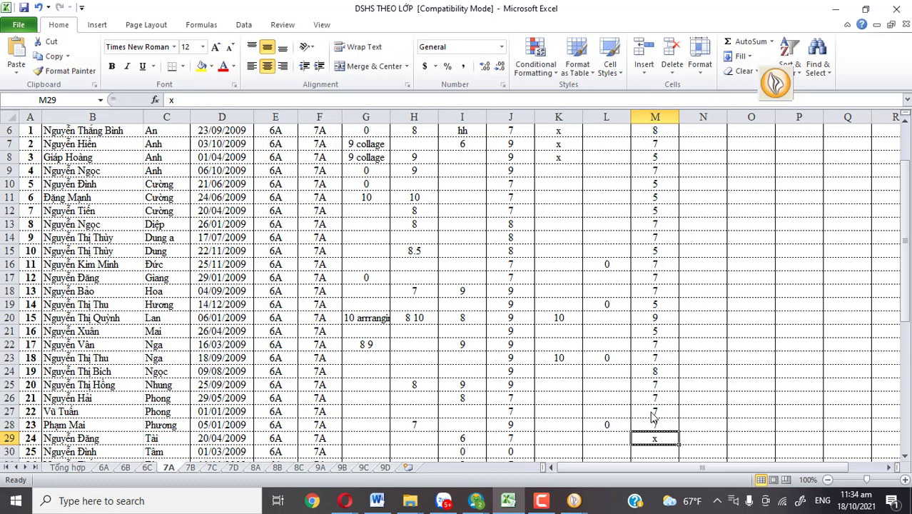
Enter the tuần 4 marks 0, 0 and 7 for students 24 to 26 in cells M29 to M31.
type("0")
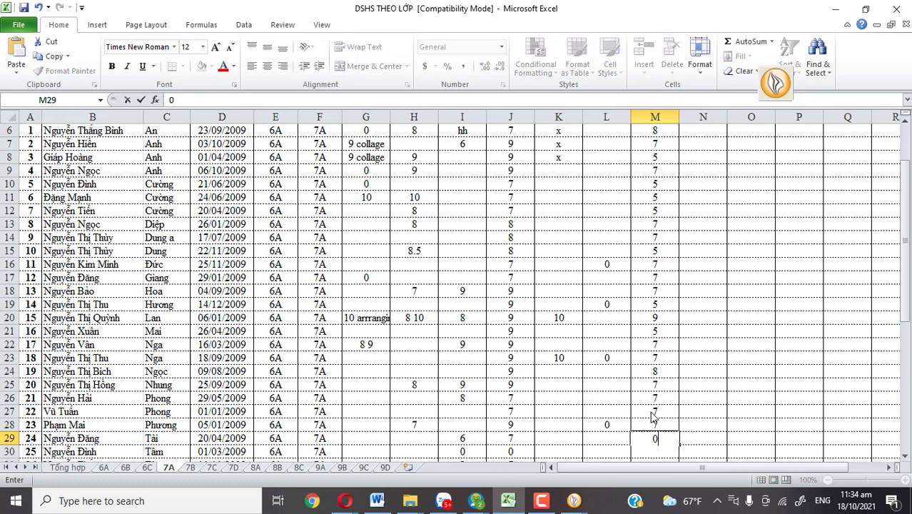
key("Return")
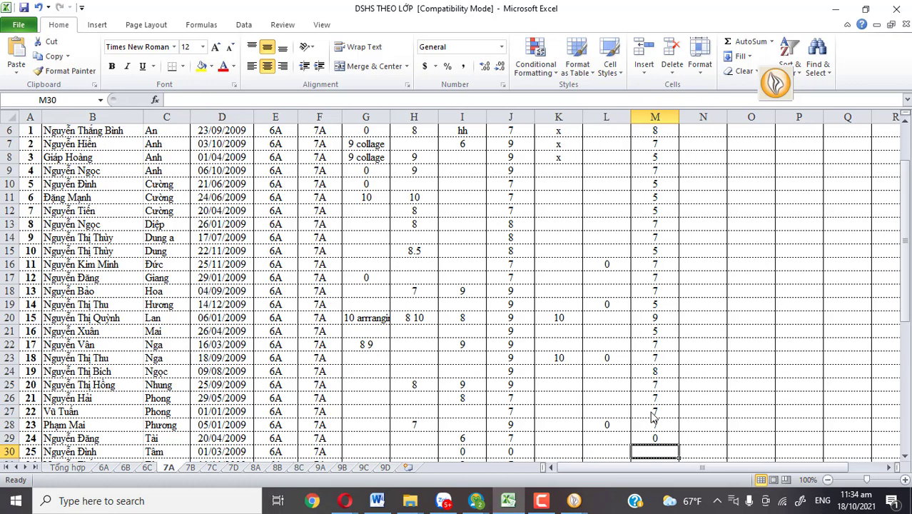
type("0")
key("Return")
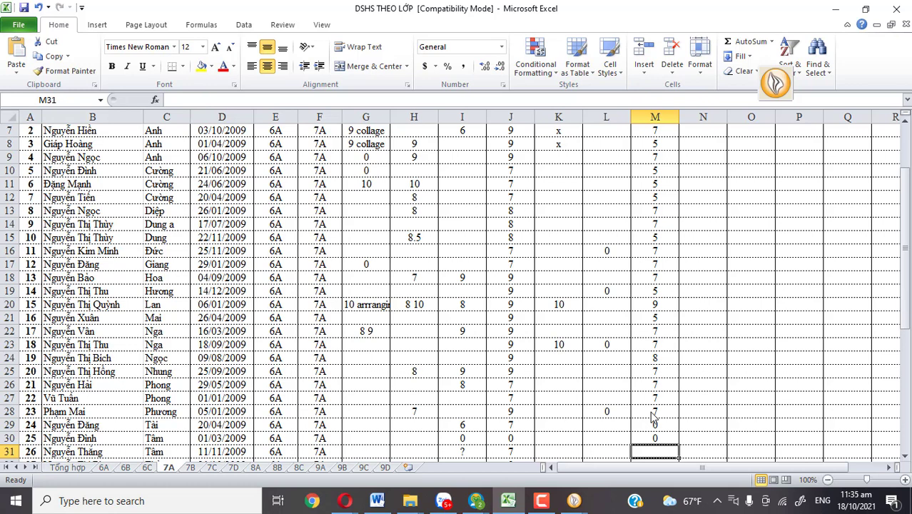
type("7")
key("Return")
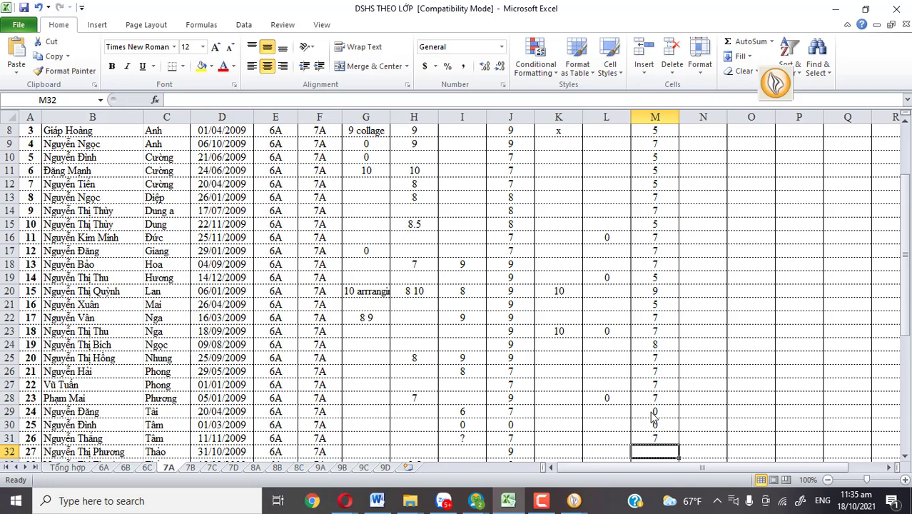
Enter a tuần 4 mark of 8 for each of students 27 to 29 in cells M32 to M34.
type("8")
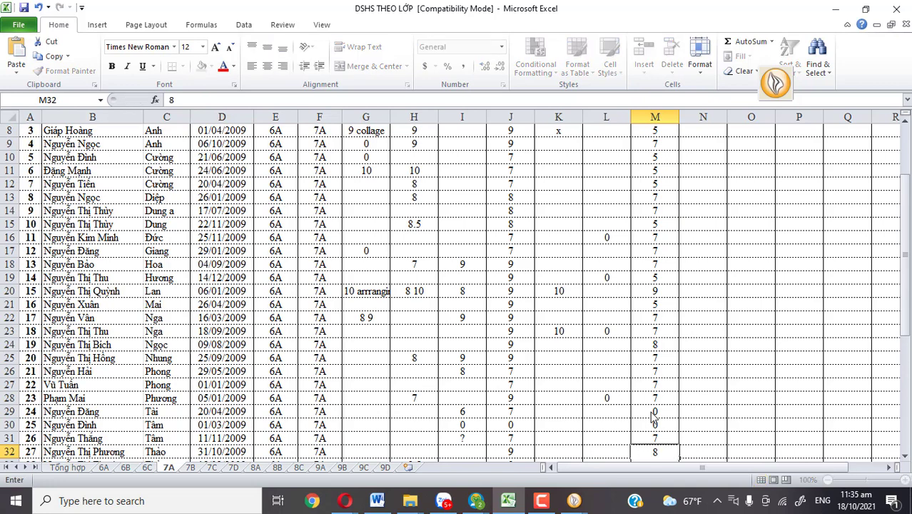
key("Return")
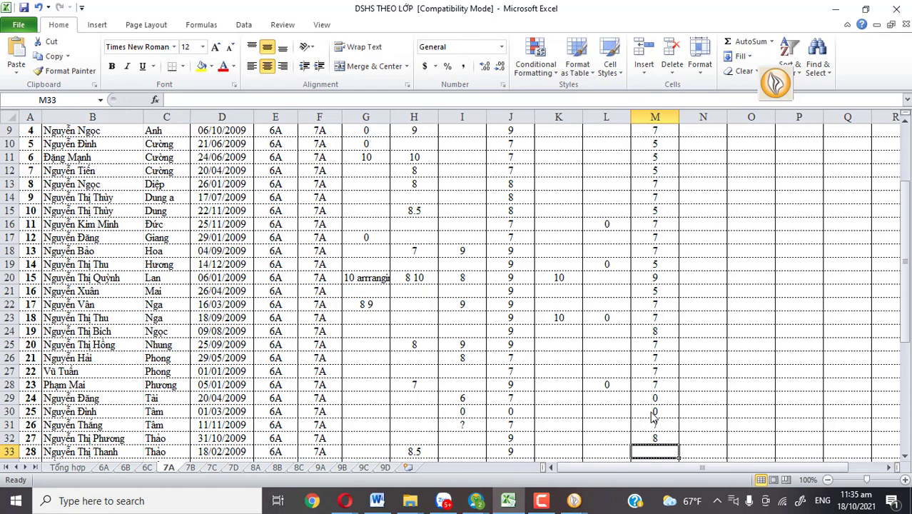
type("8")
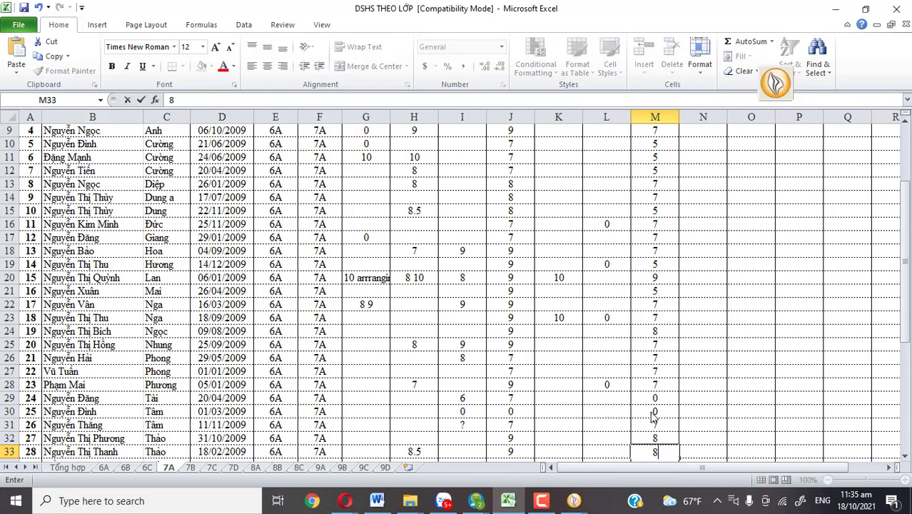
key("Return")
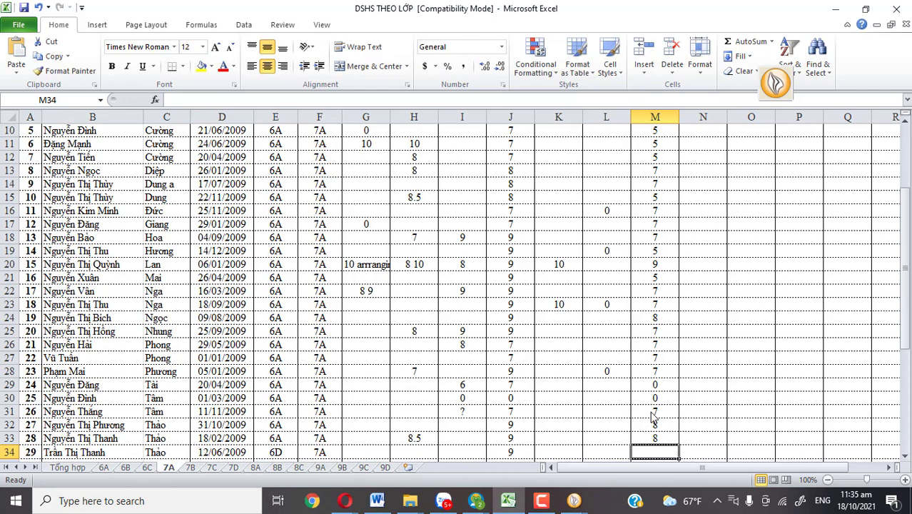
type("8")
key("Return")
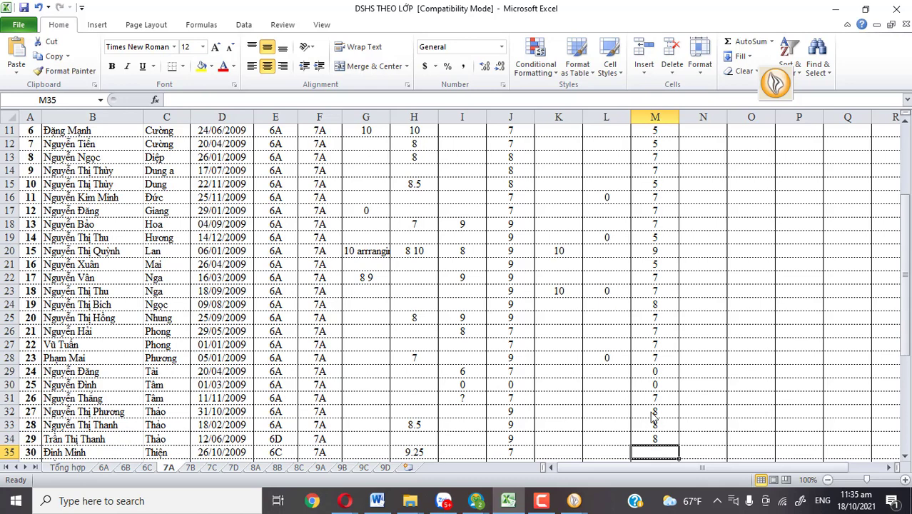
Enter a tuần 4 mark of 7 for each of students 30 to 32 in cells M35 to M37.
type("7")
key("Return")
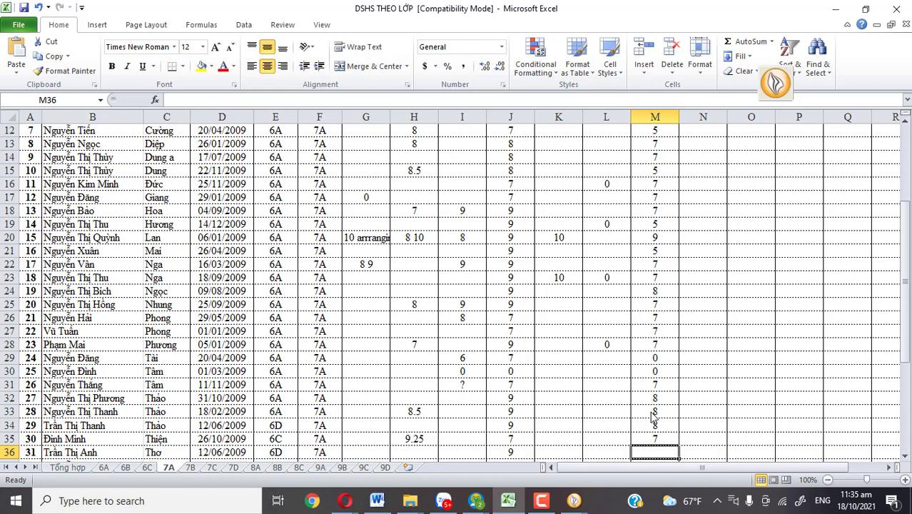
type("8")
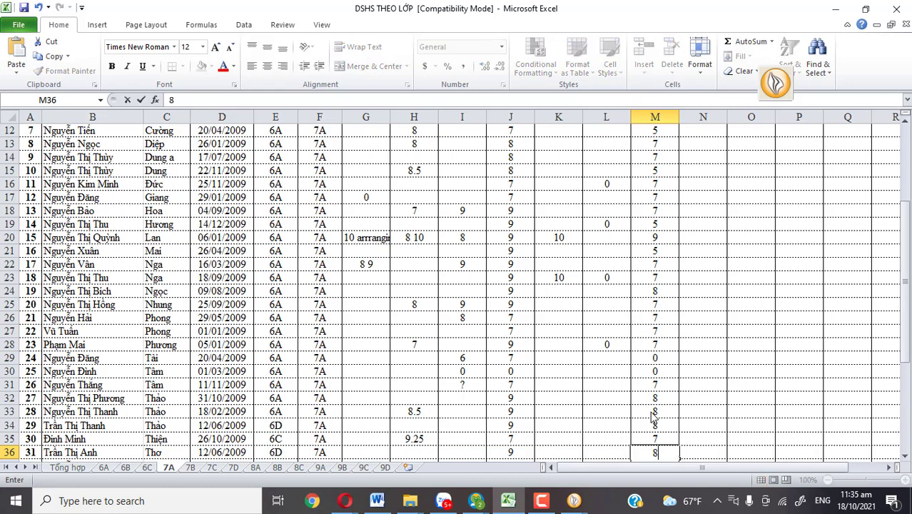
key("Return")
key("Up")
type("7")
key("Return")
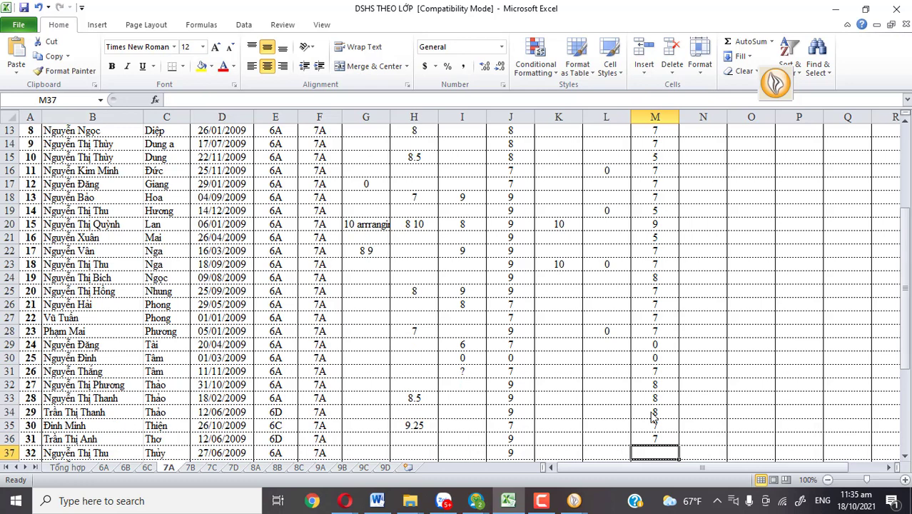
type("7")
key("Return")
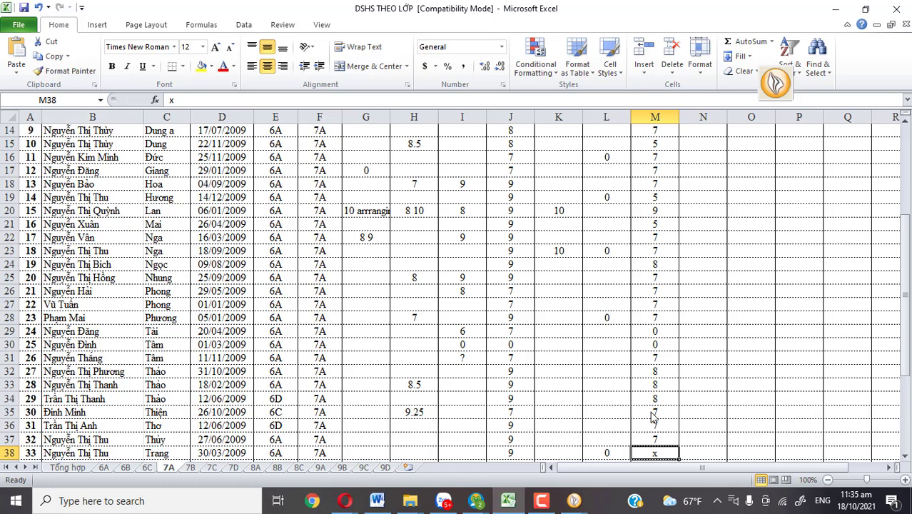
Set student 33's tuần 4 mark to 7 in cell M38.
key("BackSpace")
type("6")
key("Return")
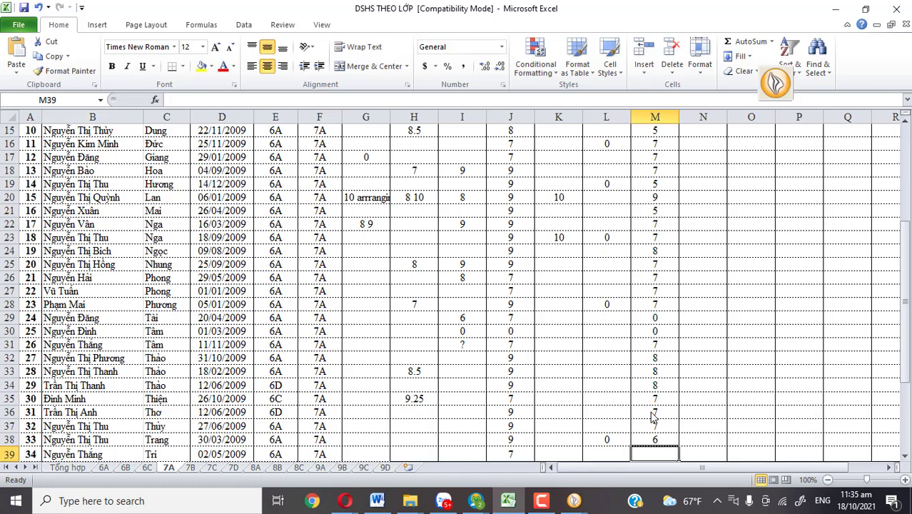
key("Up")
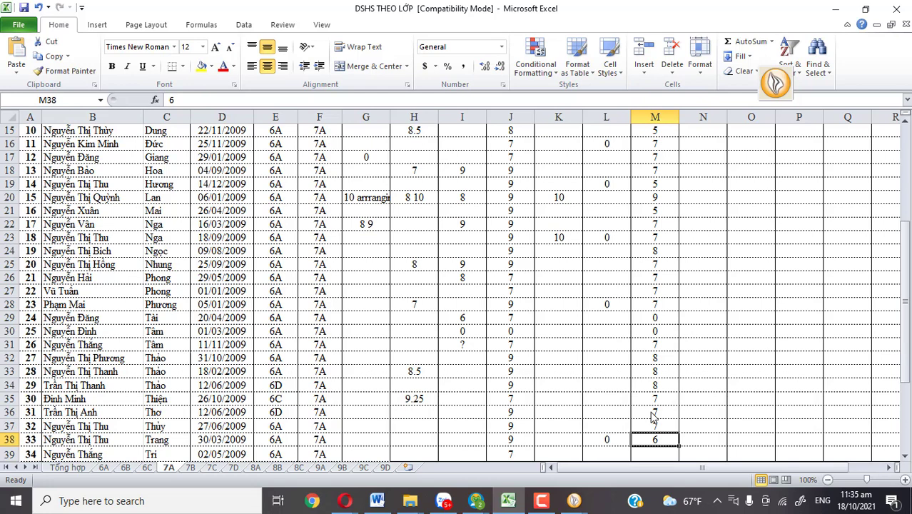
type("7")
key("Return")
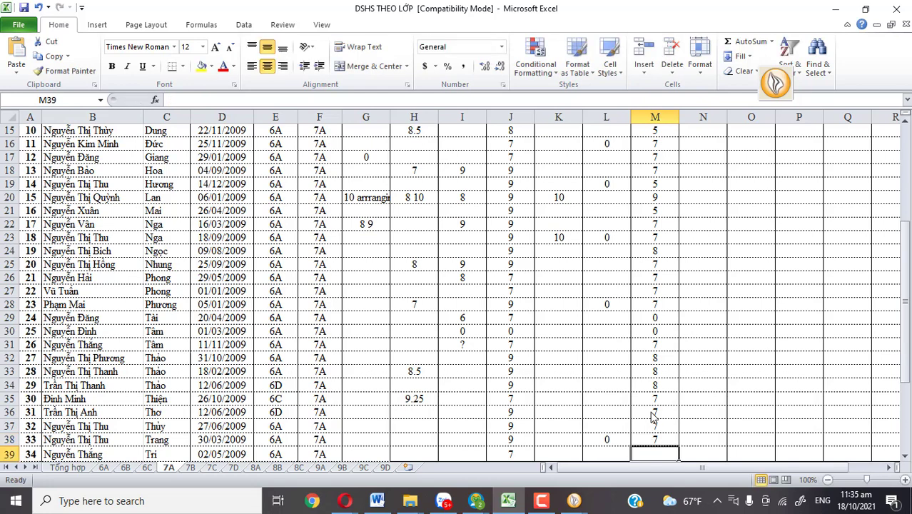
key("Up")
key("Down")
Give students 34 and 35 a tuần 4 mark of 5 each in cells M39 and M40.
scroll(652, 417, "down", 1)
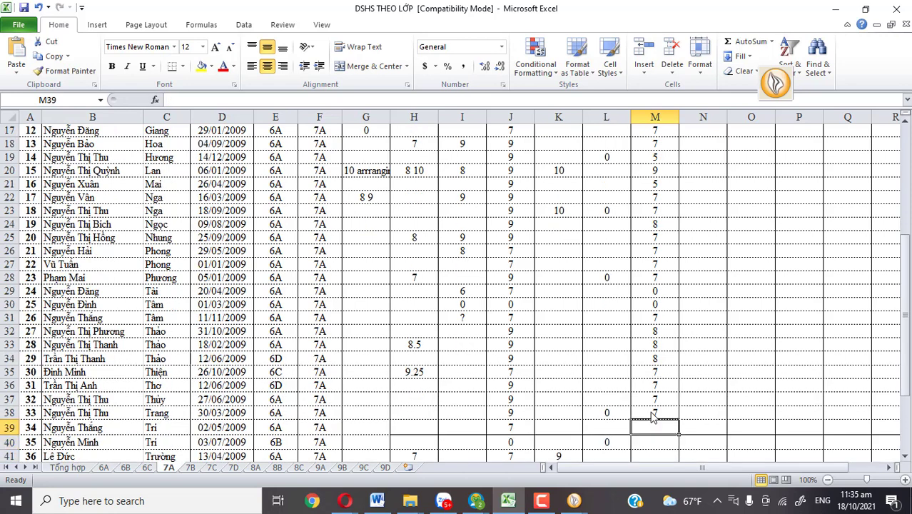
key("Down")
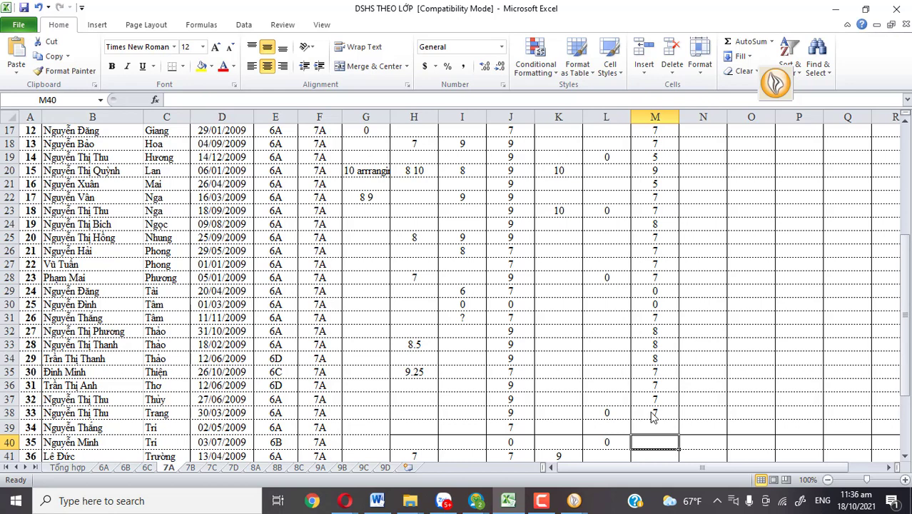
type("7")
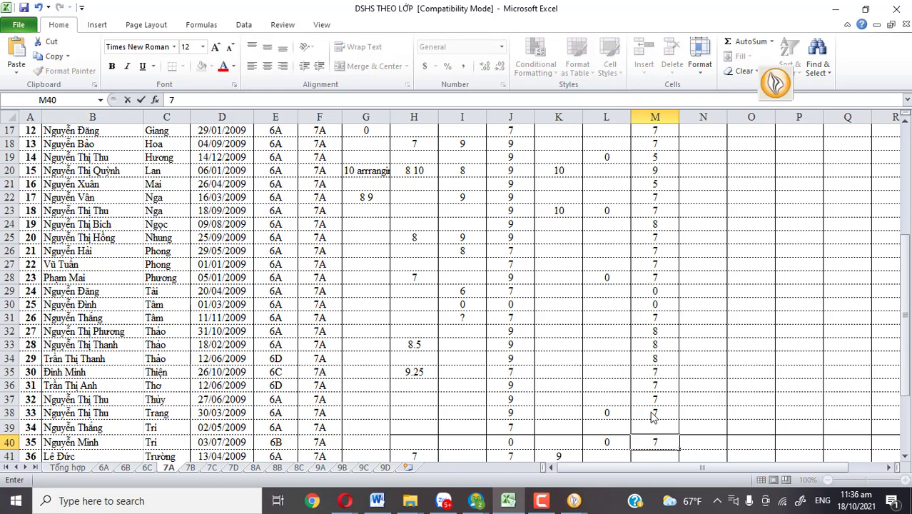
key("BackSpace")
type("5")
key("Up")
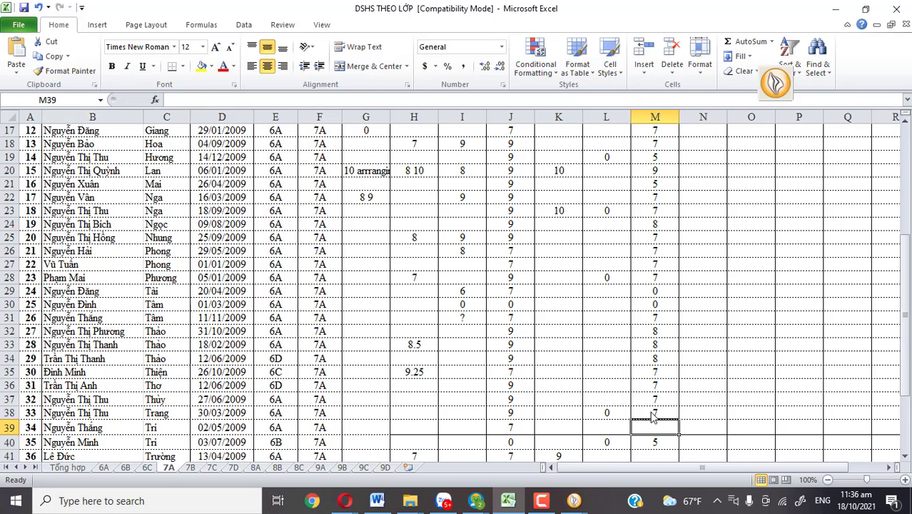
key("Down")
key("Down")
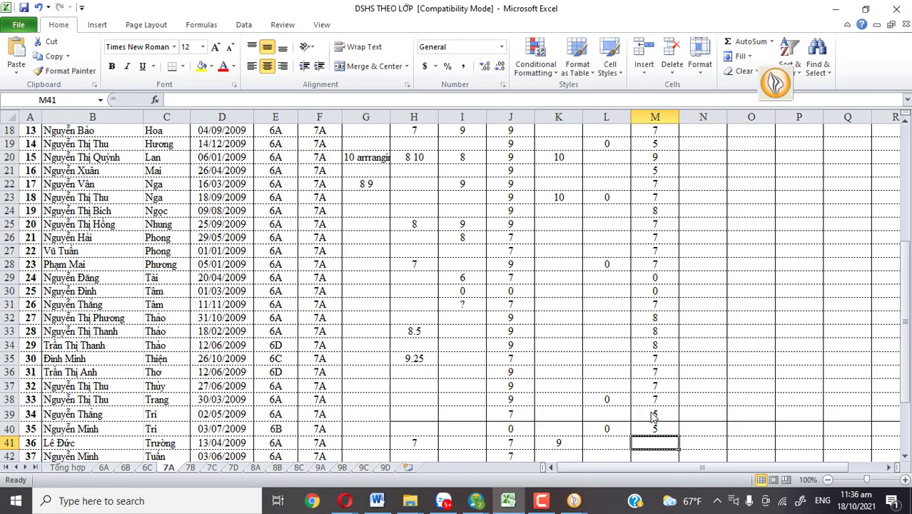
Enter tuần 4 marks of 5, 8, 5 and 8 for students 36 to 39 in cells M41 to M44.
type("5")
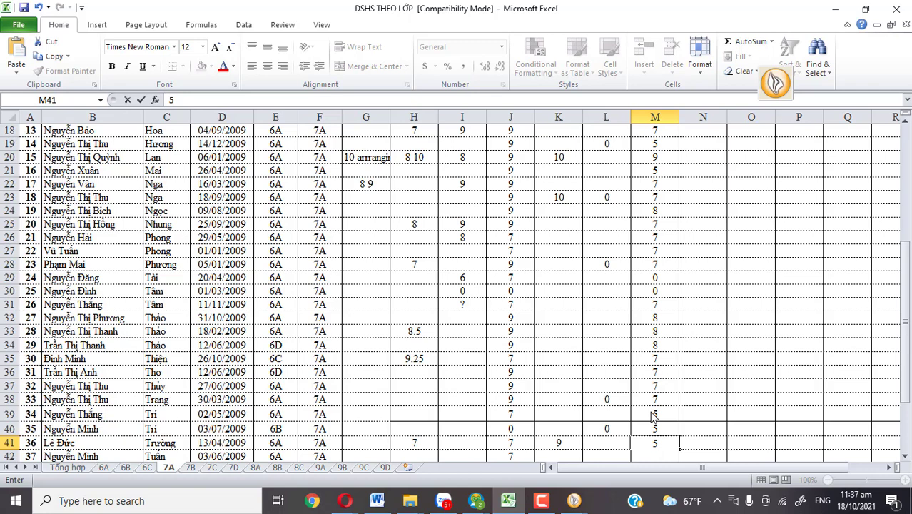
key("Return")
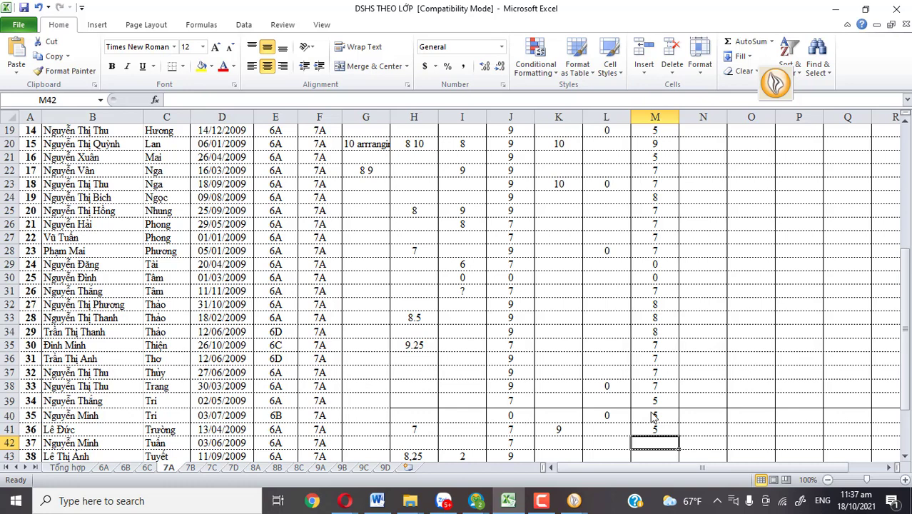
type("8")
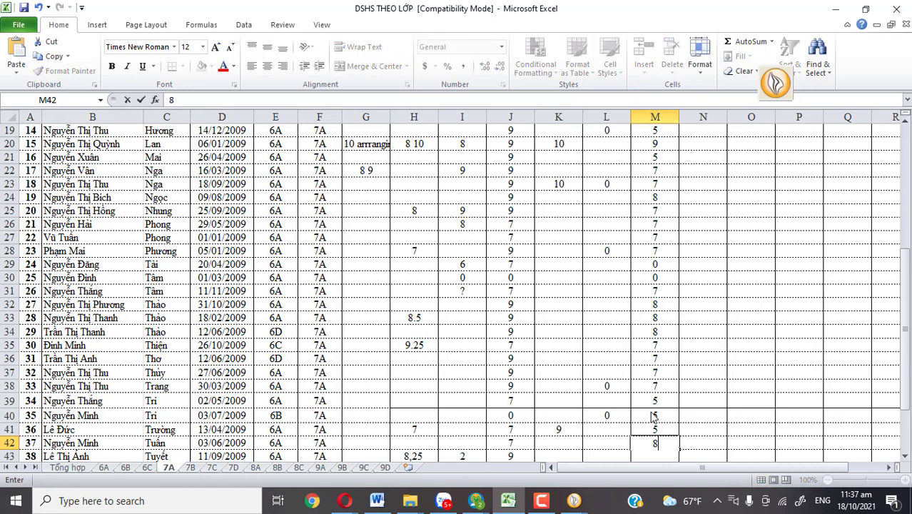
key("Return")
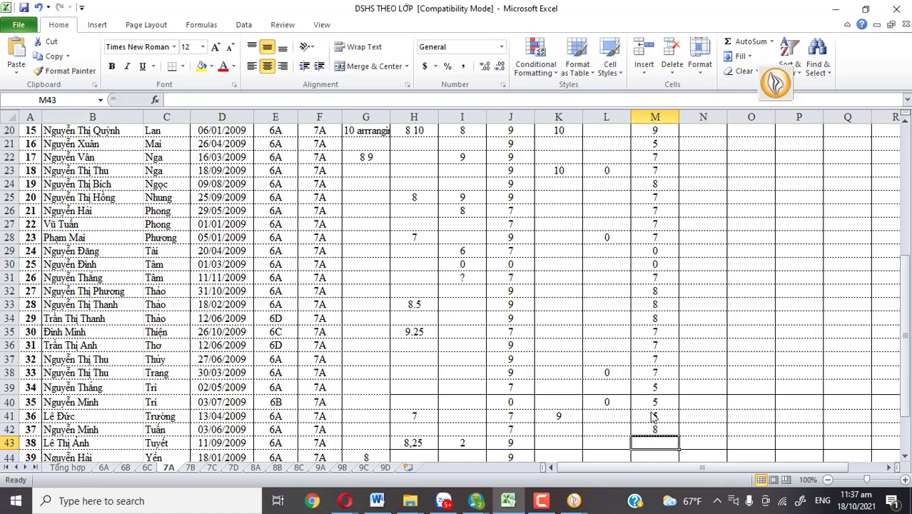
type("5")
key("Return")
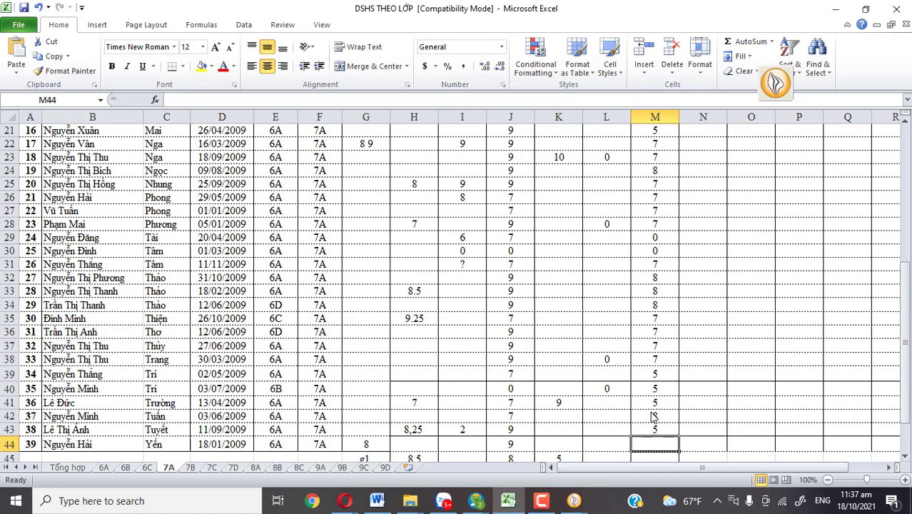
type("8")
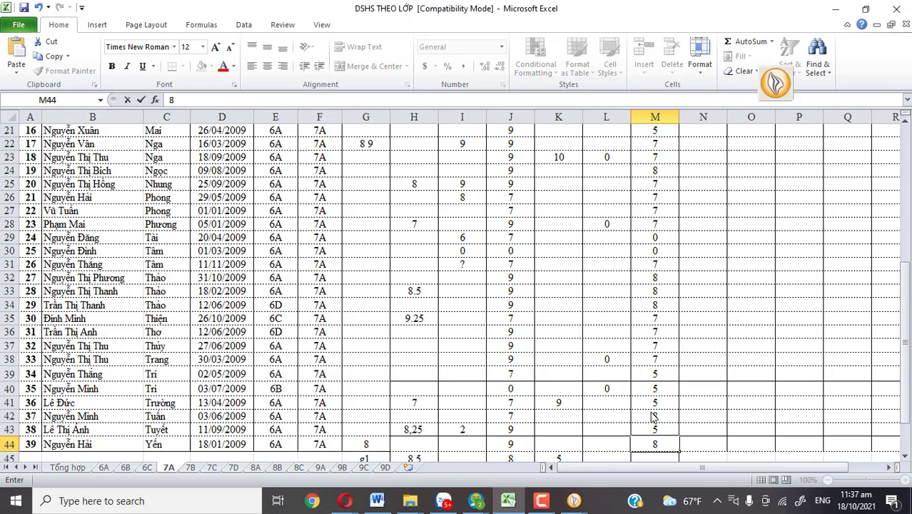
key("Return")
key("Up")
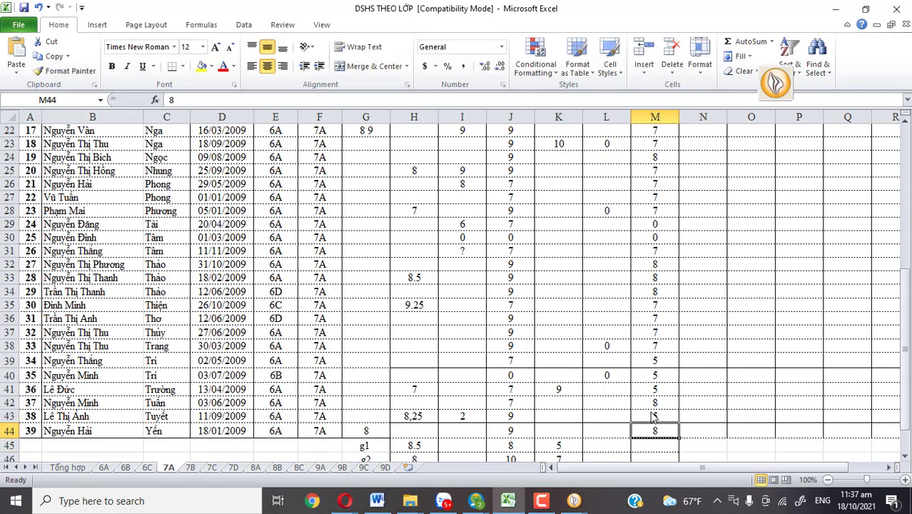
Check the tuần 4 marks of students 36 to 39 and the group rows g1 to t4 beneath the class list.
key("Down")
key("Up")
key("Up")
key("Up")
key("Up")
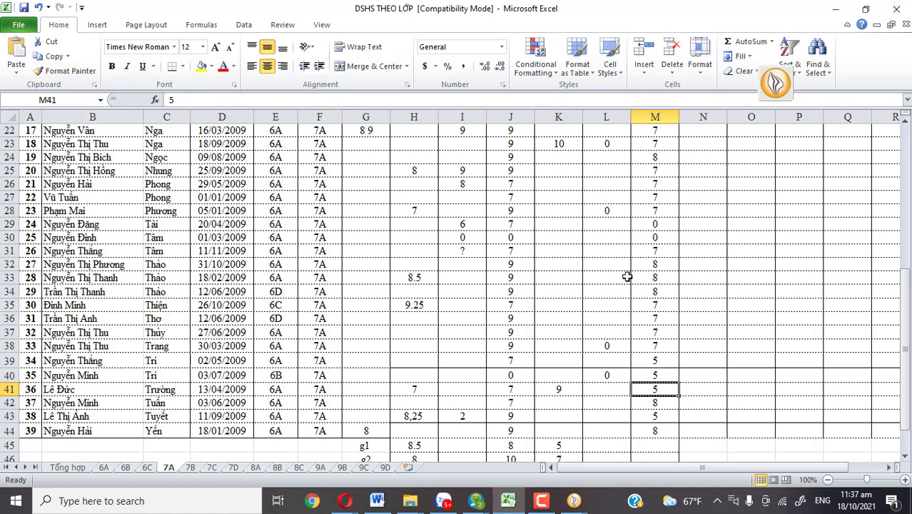
key("Down")
key("Down")
key("Down")
key("Down")
key("Down")
key("Down")
key("Down")
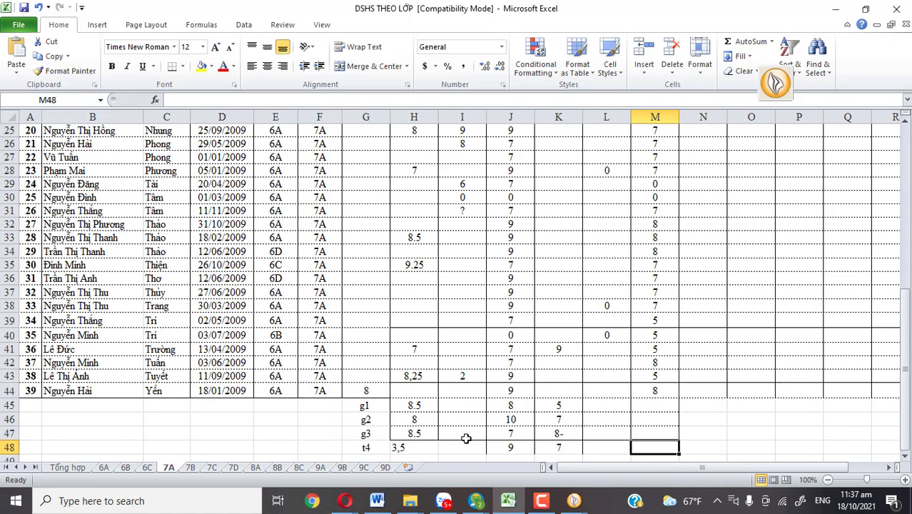
key("Down")
key("Down")
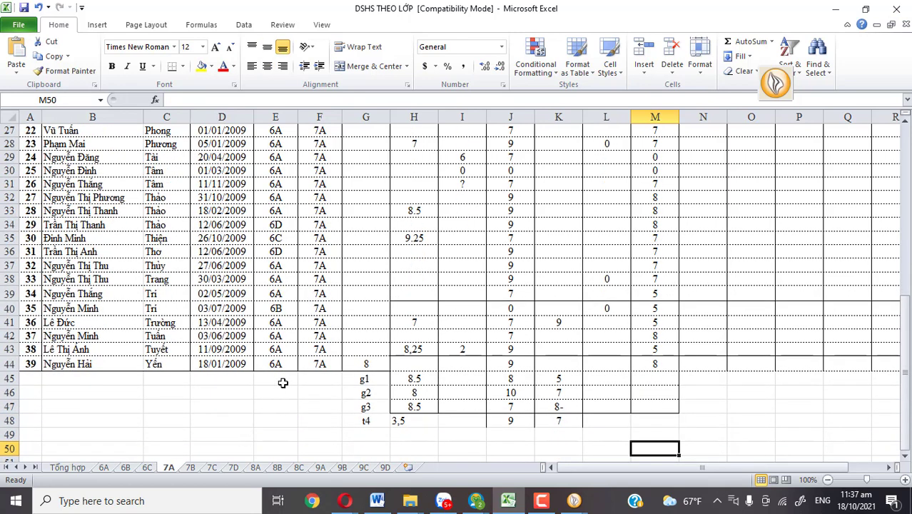
Add an extra entry beneath the class list with the student's name in capitals in F49 and a mark of 5 in G49.
left_click(305, 435)
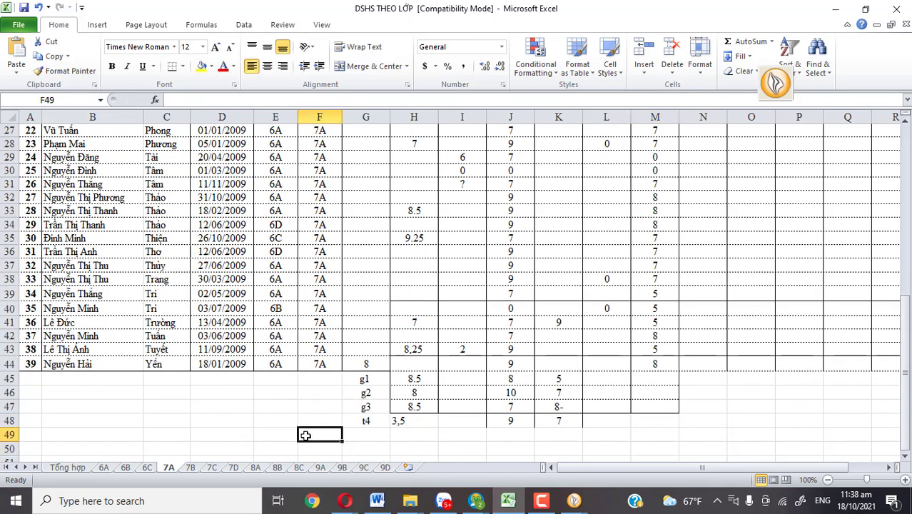
type("DIỆN")
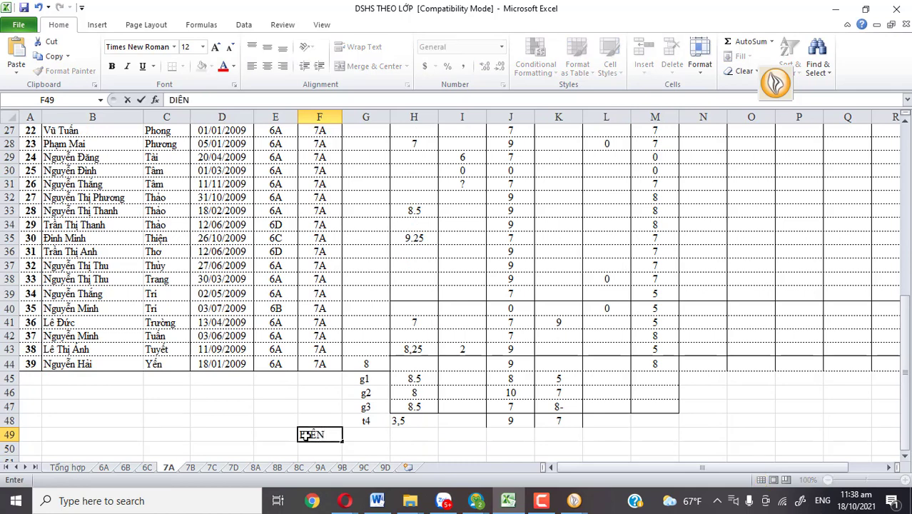
left_click(366, 436)
type("5")
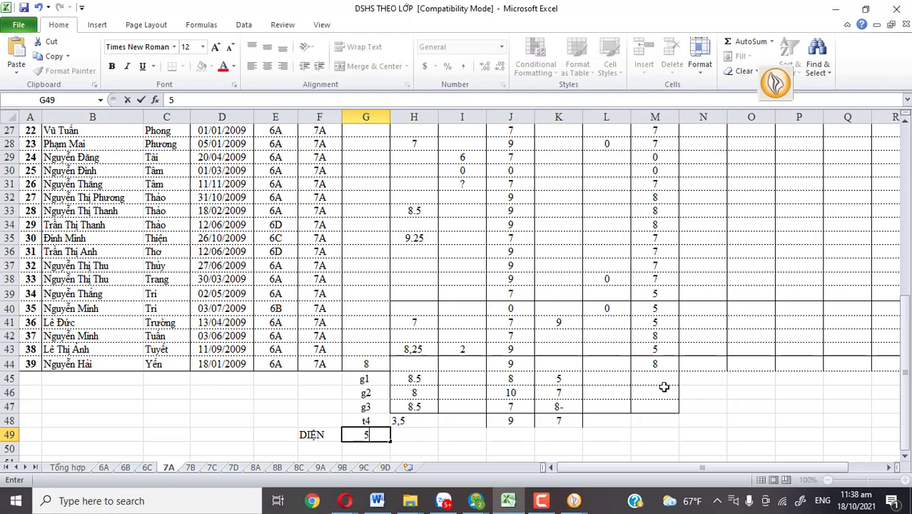
left_click(559, 503)
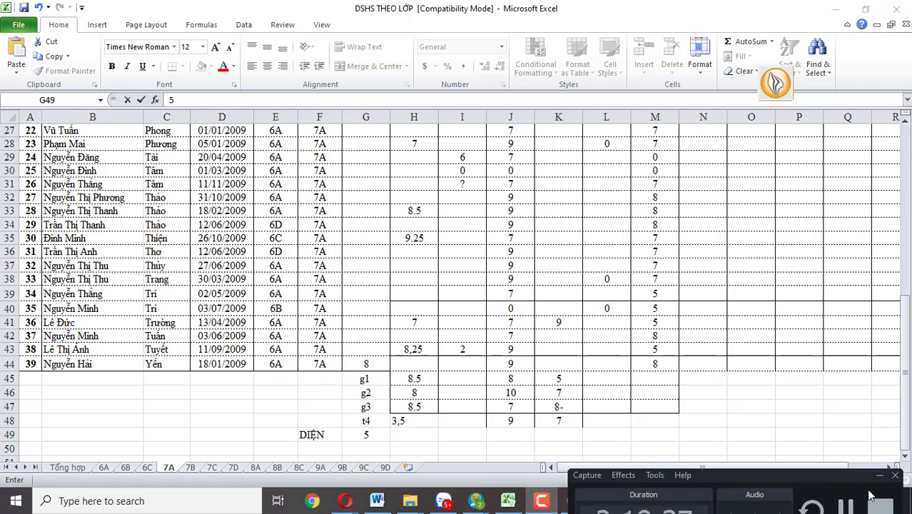